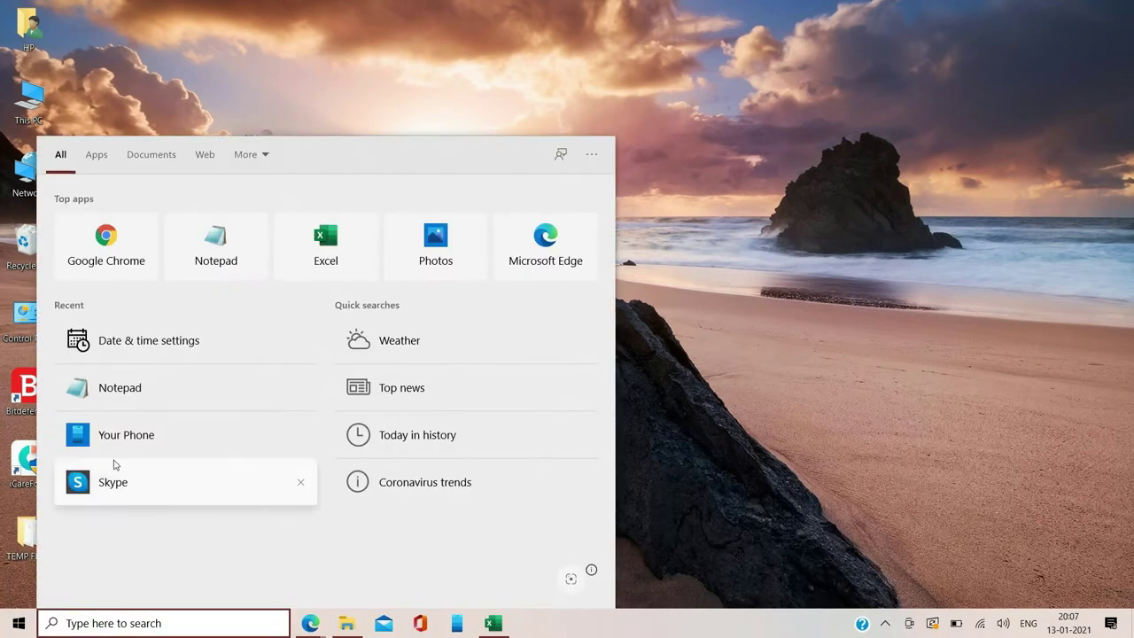
# Launch Your Phone from the Start menu's Recent list
pyautogui.click(124, 434)
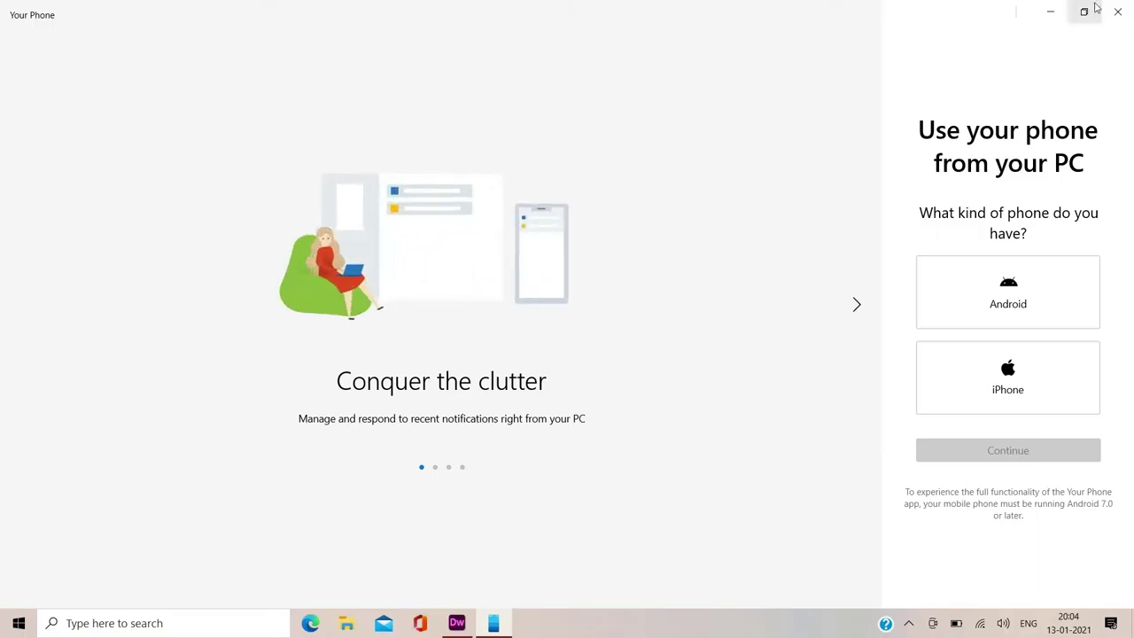
# Restore and reposition the Your Phone window, then choose Android as the phone type and continue
pyautogui.click(1095, 8)
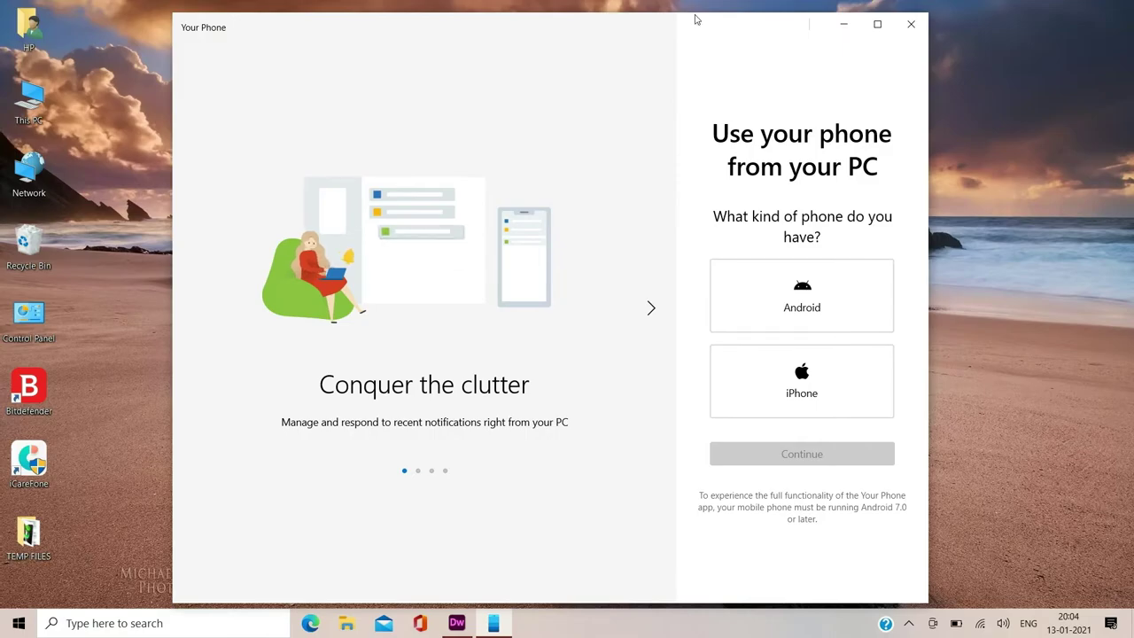
pyautogui.moveTo(701, 26); pyautogui.dragTo(706, 17)
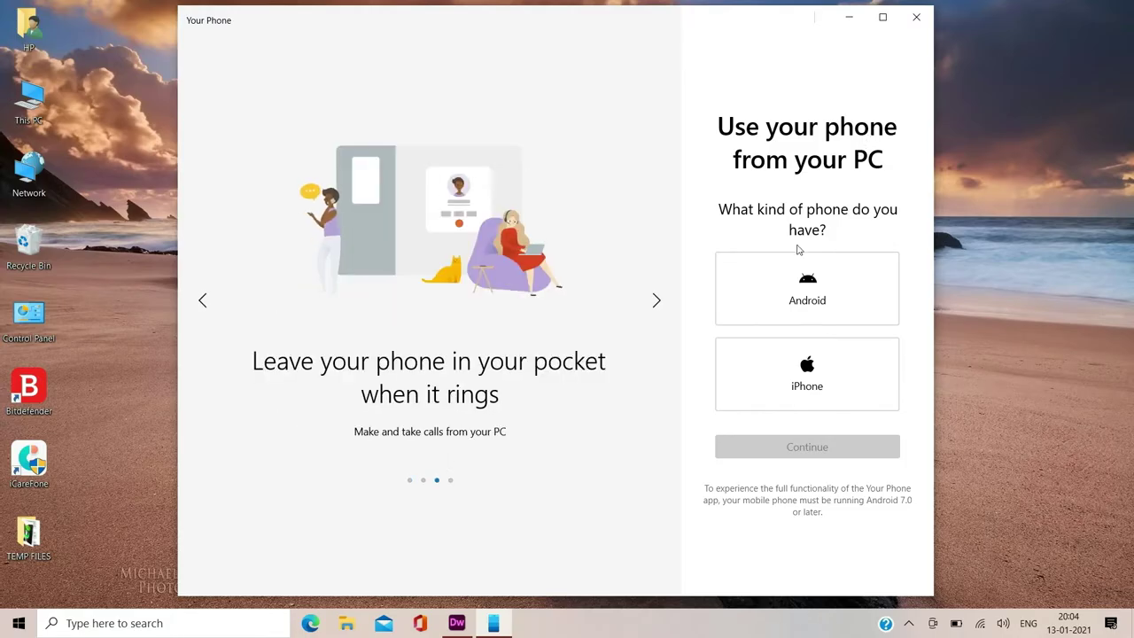
pyautogui.click(809, 304)
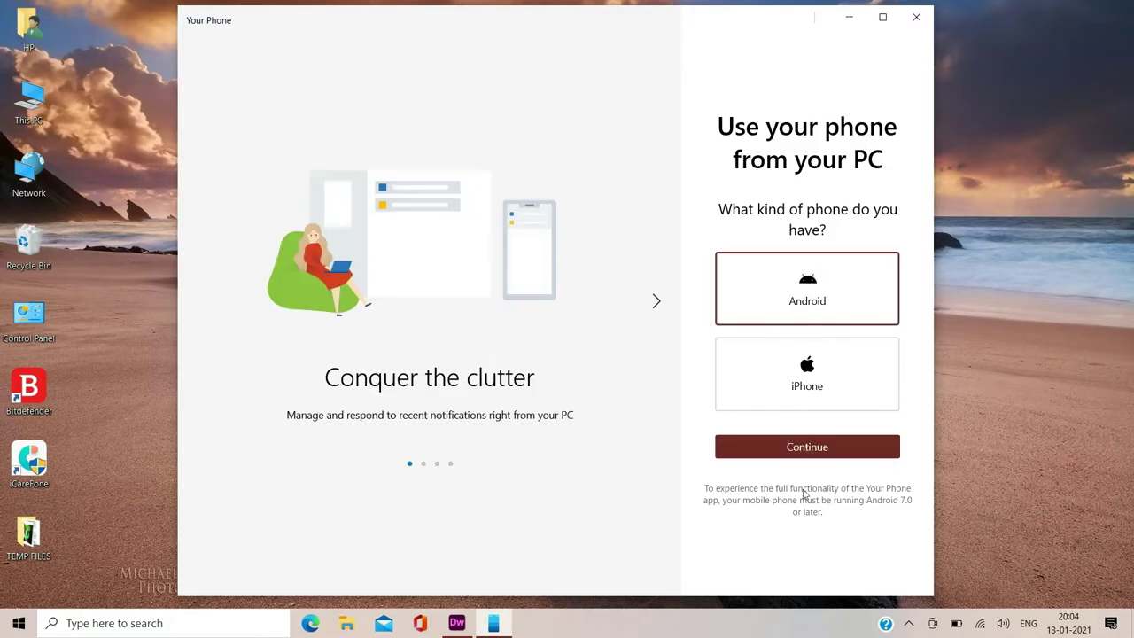
pyautogui.click(794, 448)
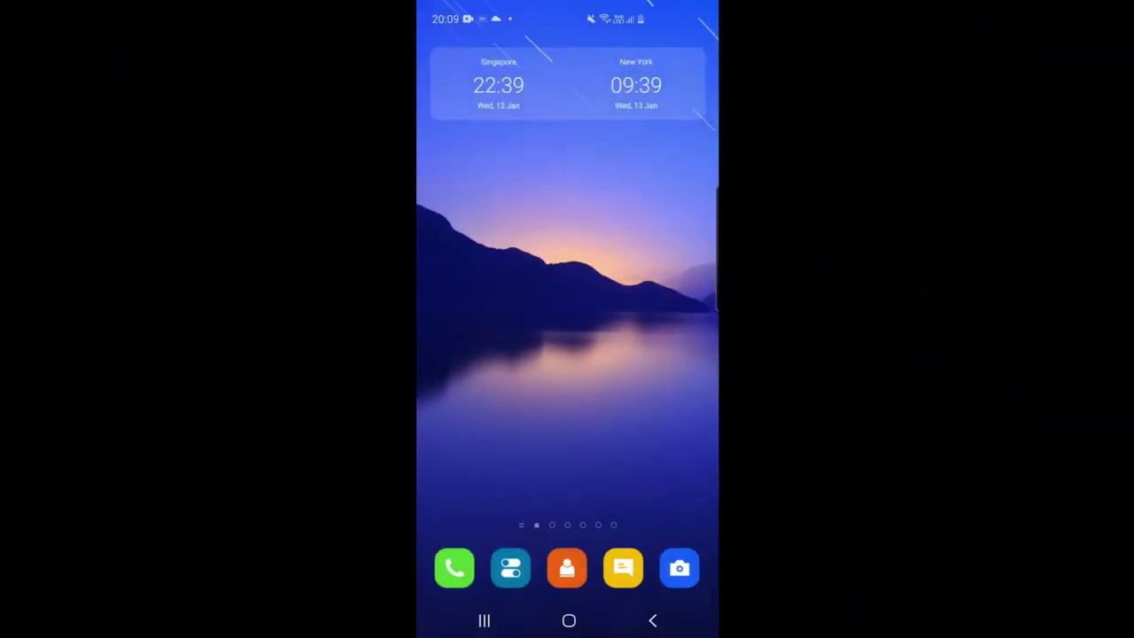
# Search the Galaxy Store for 'your phone companion'
pyautogui.moveTo(566, 443); pyautogui.dragTo(567, 222)
pyautogui.click(602, 521)
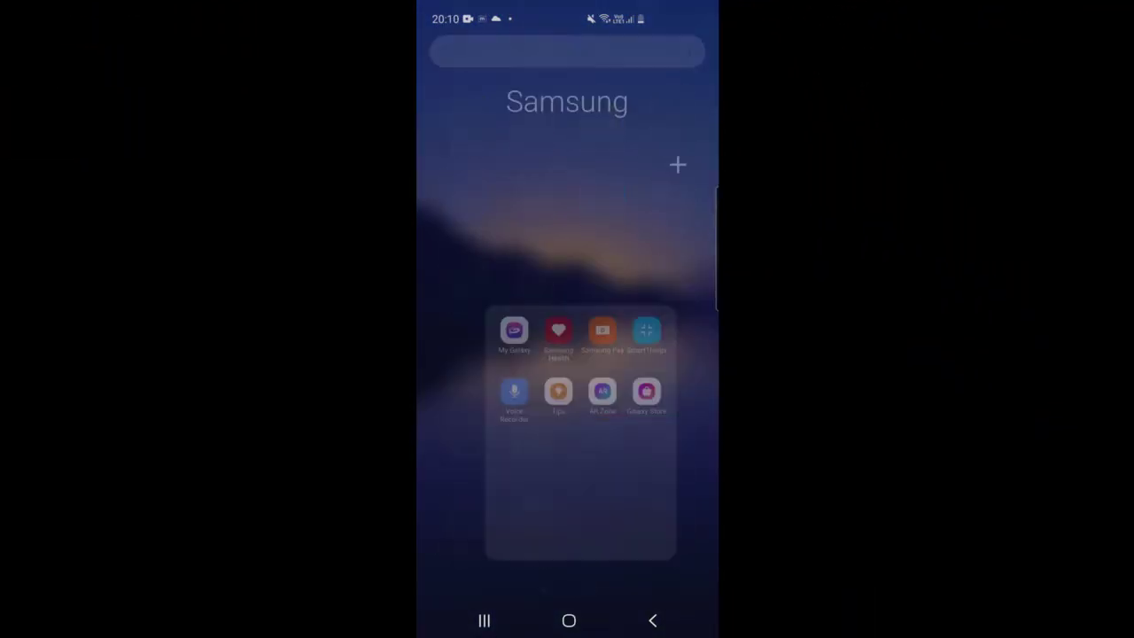
pyautogui.click(663, 320)
pyautogui.write('your phone companion')
pyautogui.press('Return')
# Open Your Phone Companion and allow its contacts permission to link the phone
pyautogui.click(451, 407)
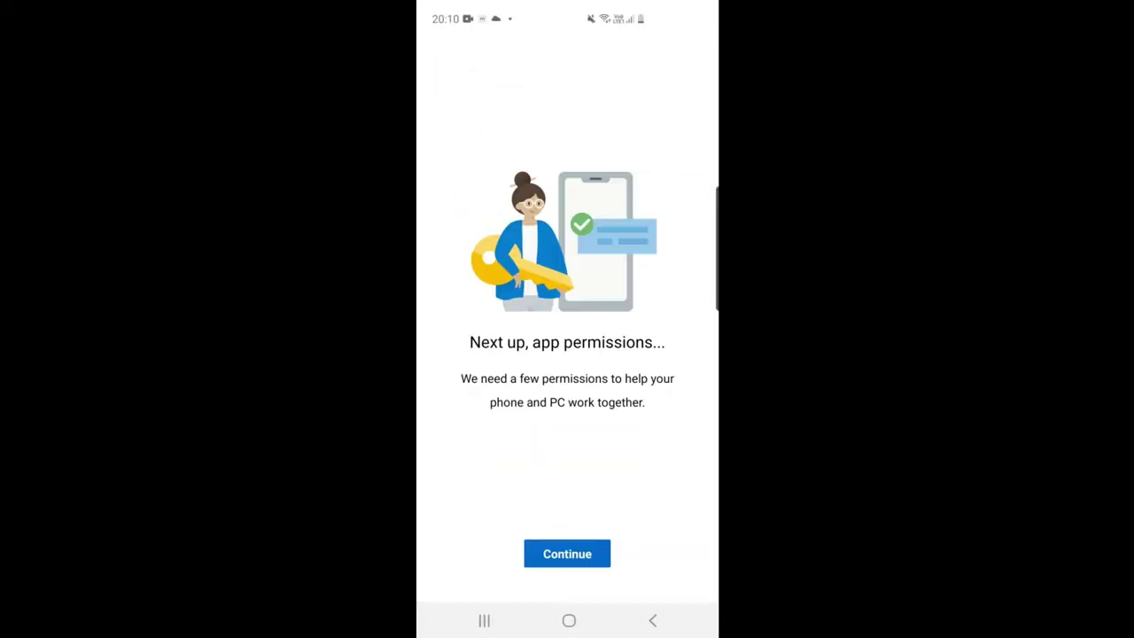
pyautogui.click(567, 554)
pyautogui.click(567, 524)
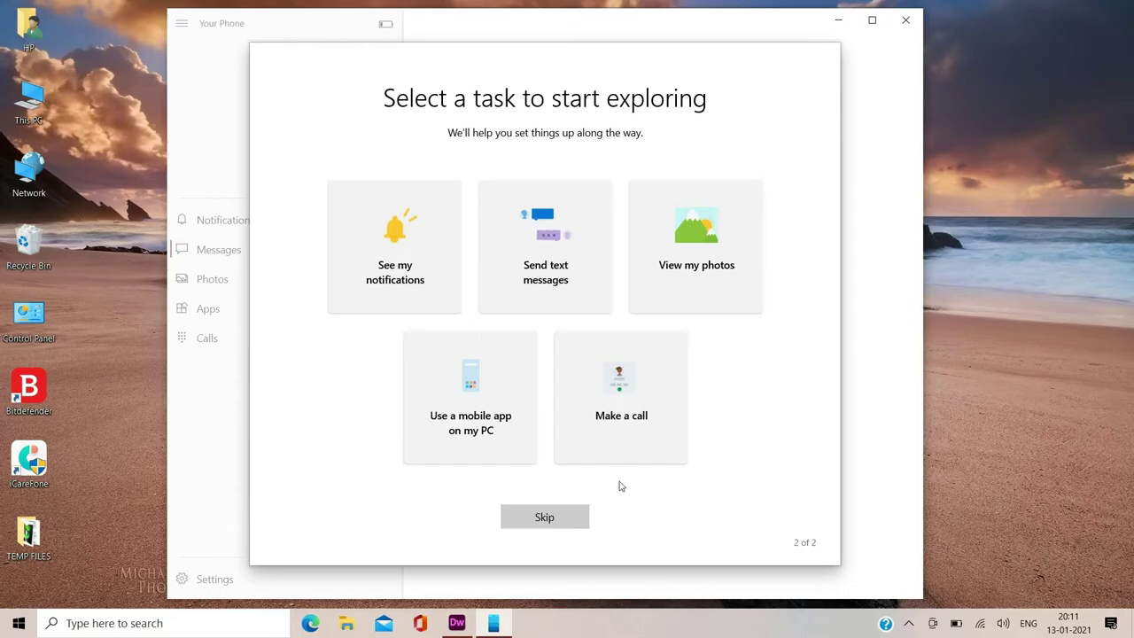
# Skip the tour, show the synced conversation maximised at its newest messages, then minimise Your Phone
pyautogui.click(544, 519)
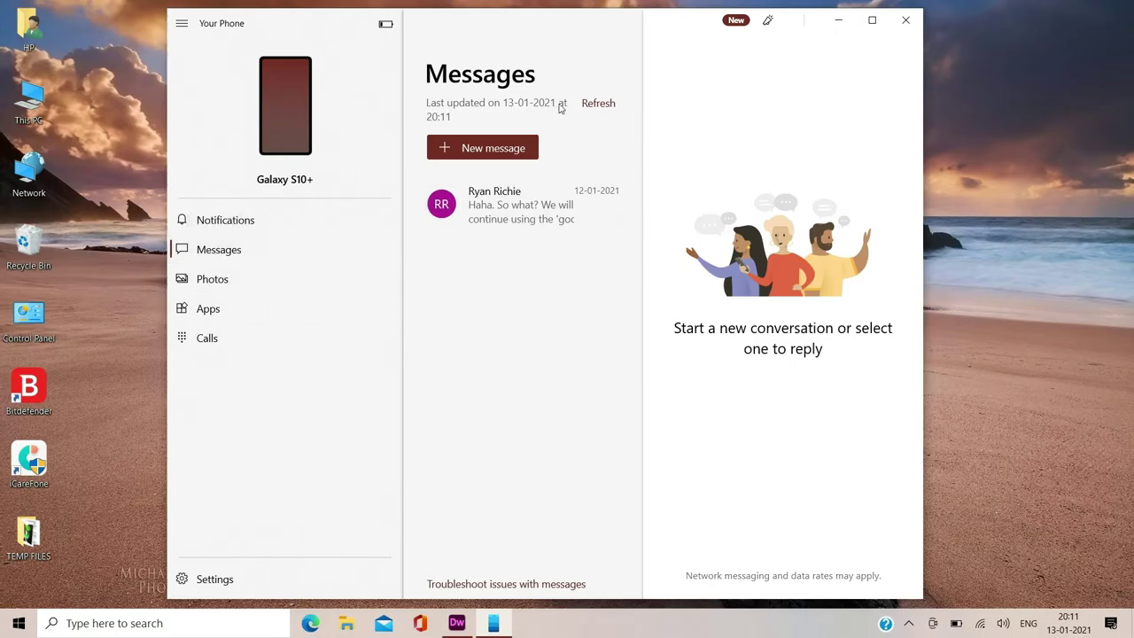
pyautogui.click(512, 206)
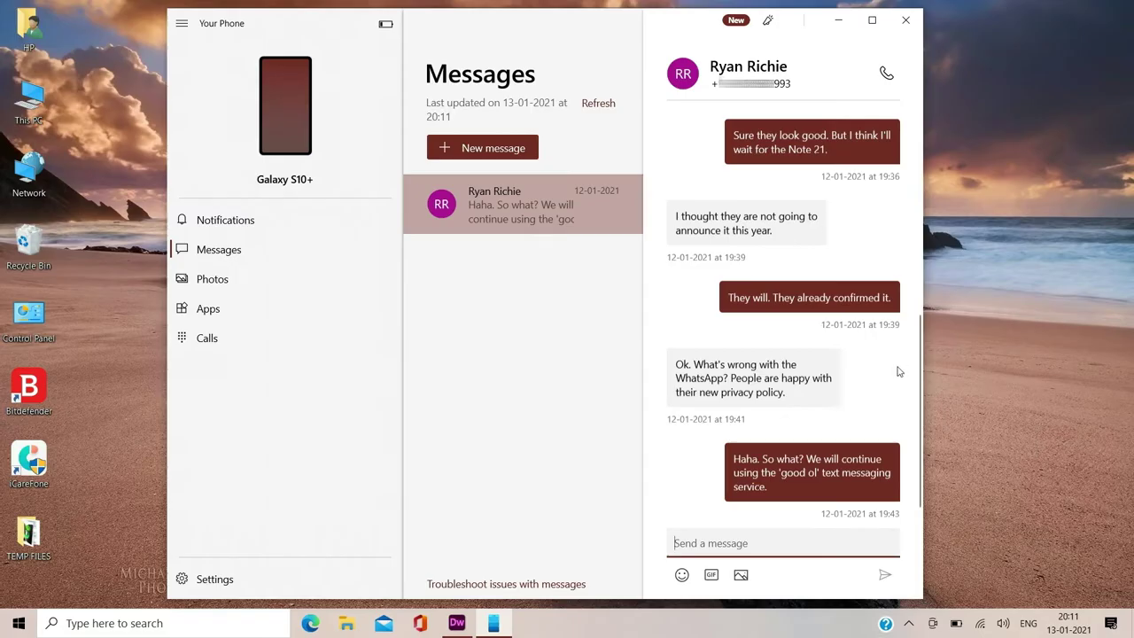
pyautogui.moveTo(919, 376); pyautogui.dragTo(893, 203)
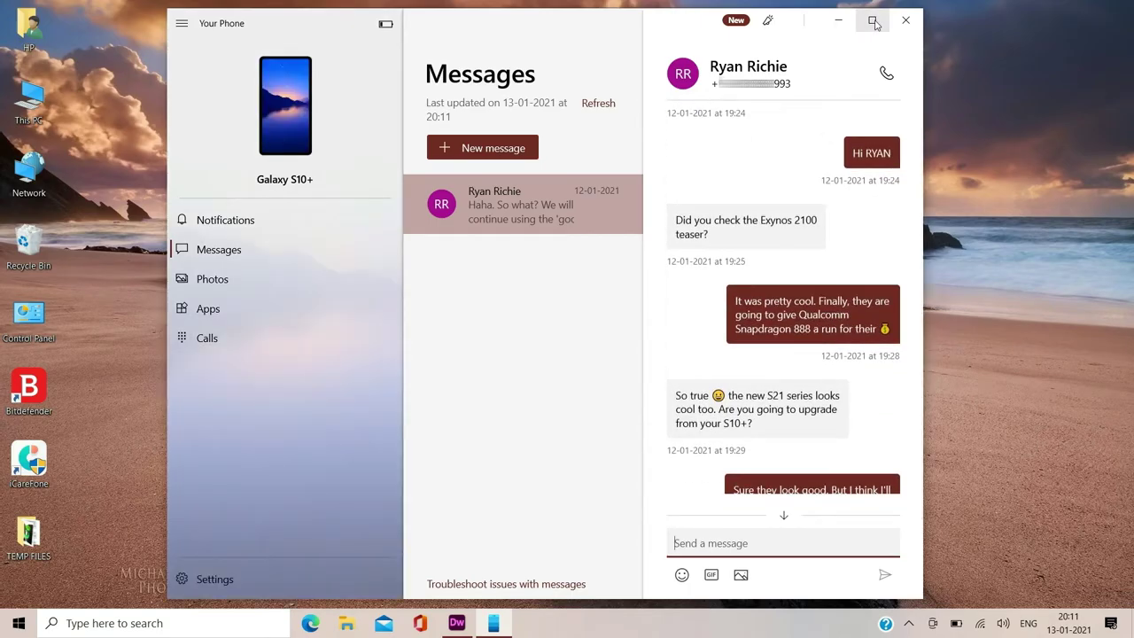
pyautogui.click(872, 20)
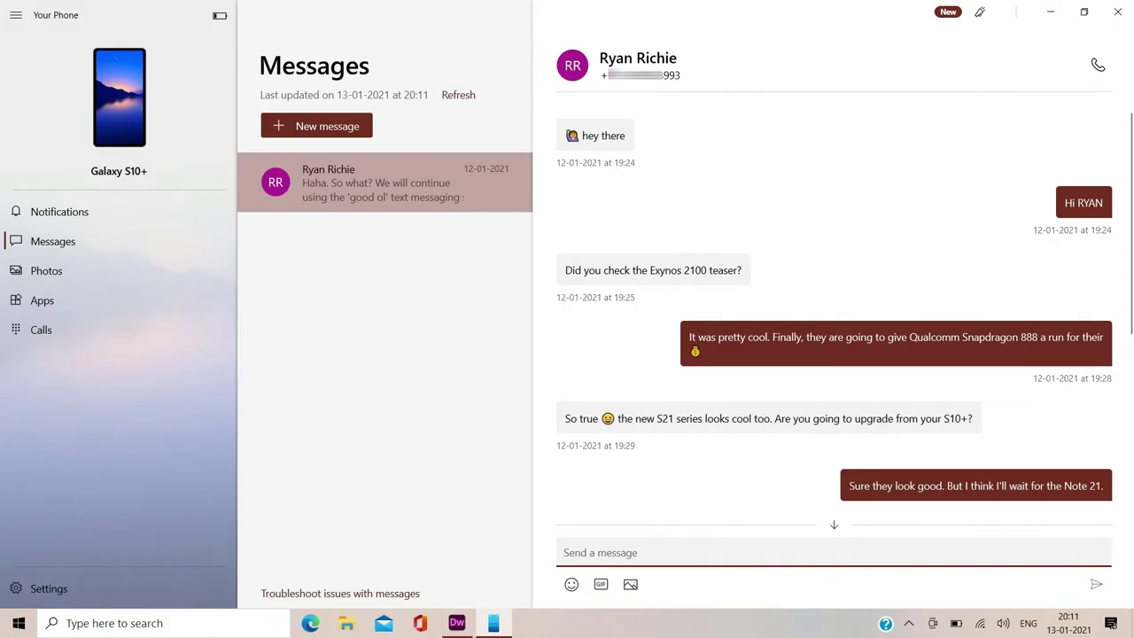
pyautogui.scroll(-3, 1108, 399)
pyautogui.scroll(-2, 1108, 443)
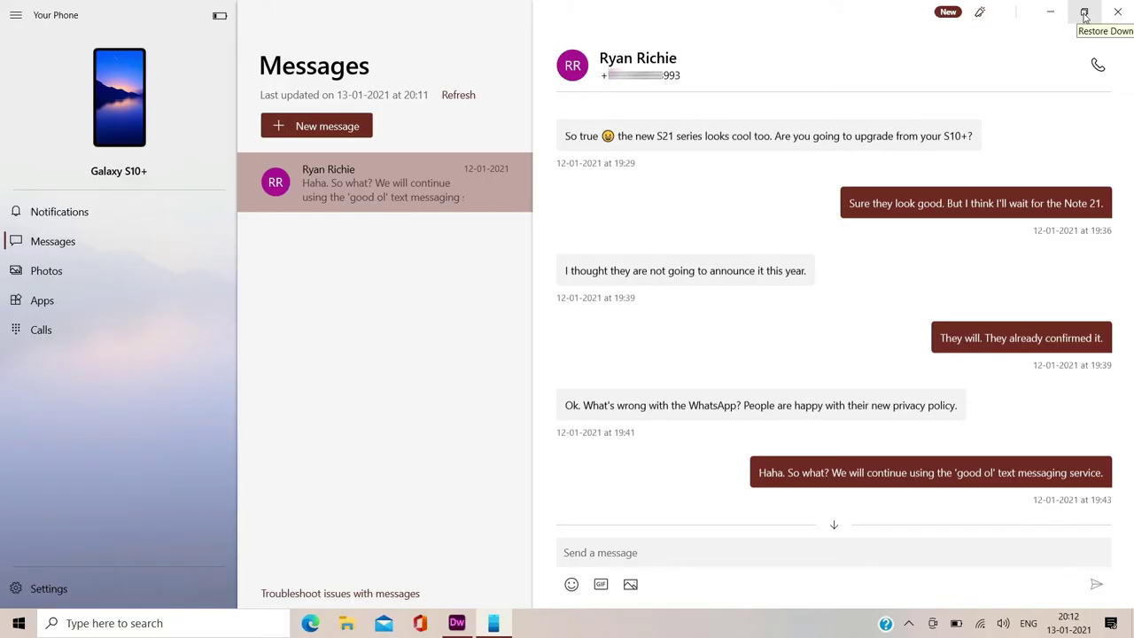
pyautogui.click(1047, 14)
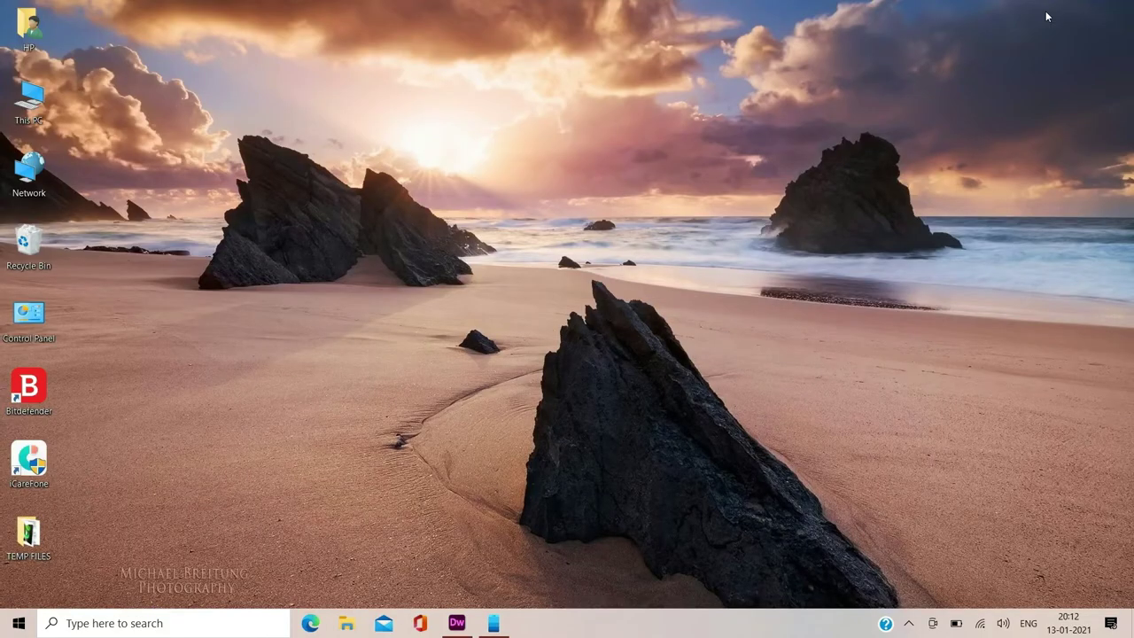
# Start Photoshop 2020 and paste the screenshot into a new 1920x1080 document
pyautogui.click(102, 623)
pyautogui.write('photo')
pyautogui.click(146, 227)
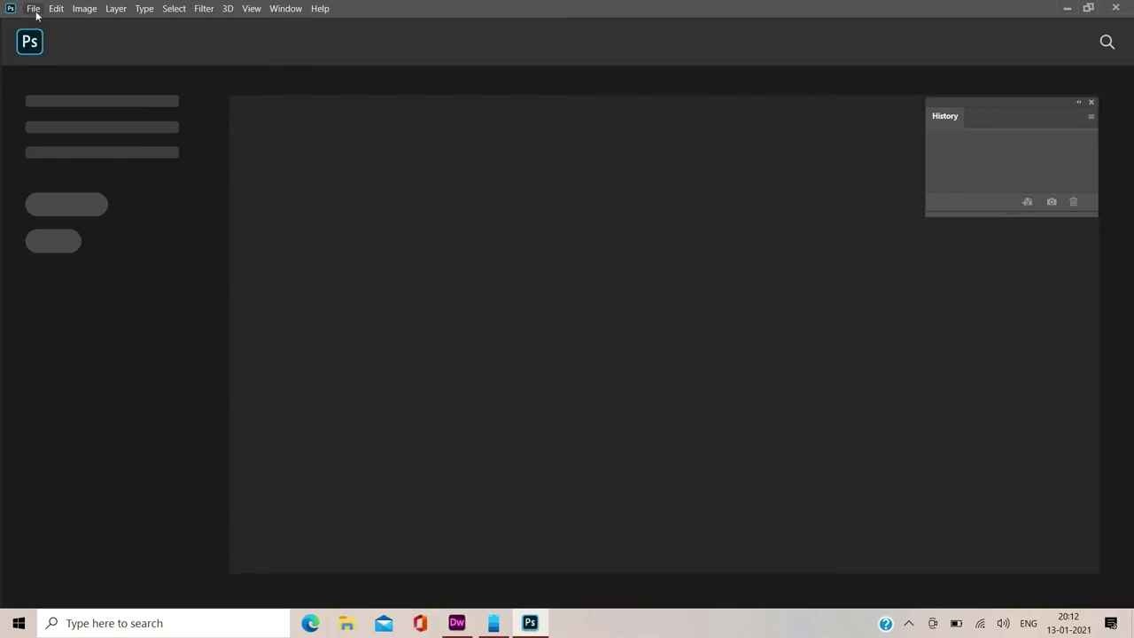
pyautogui.click(34, 8)
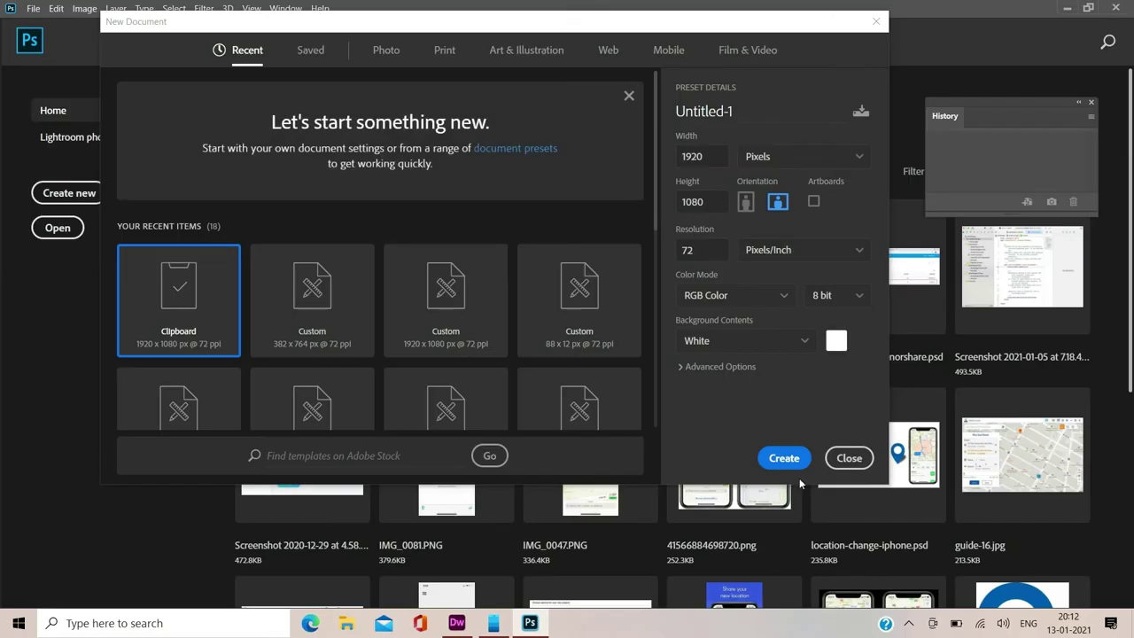
pyautogui.click(770, 459)
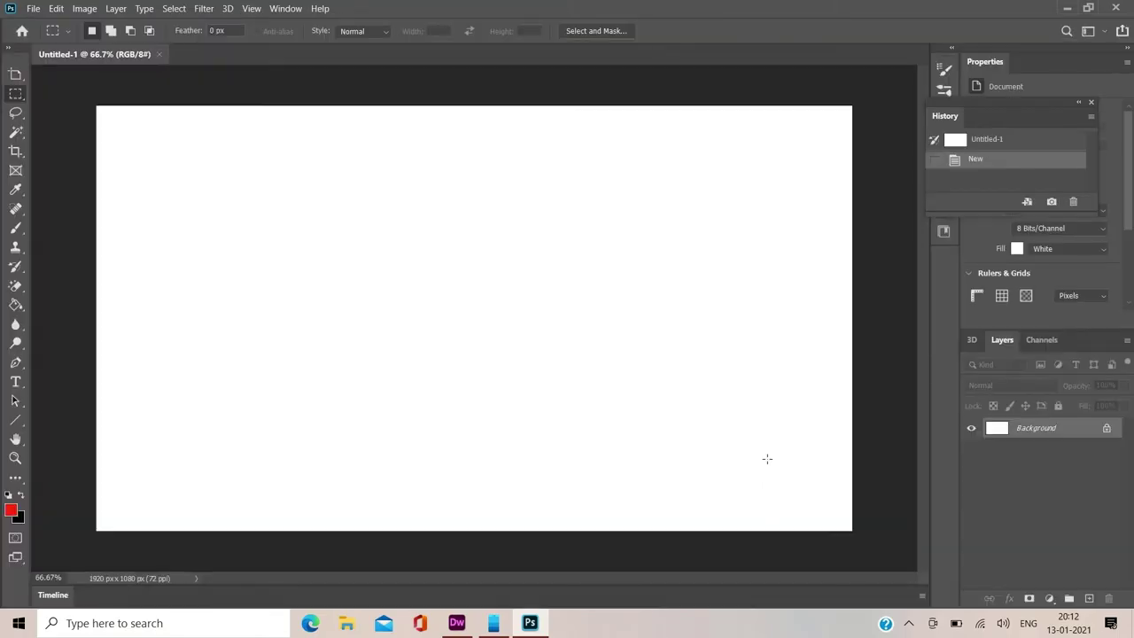
pyautogui.hotkey('ctrl', 'v')
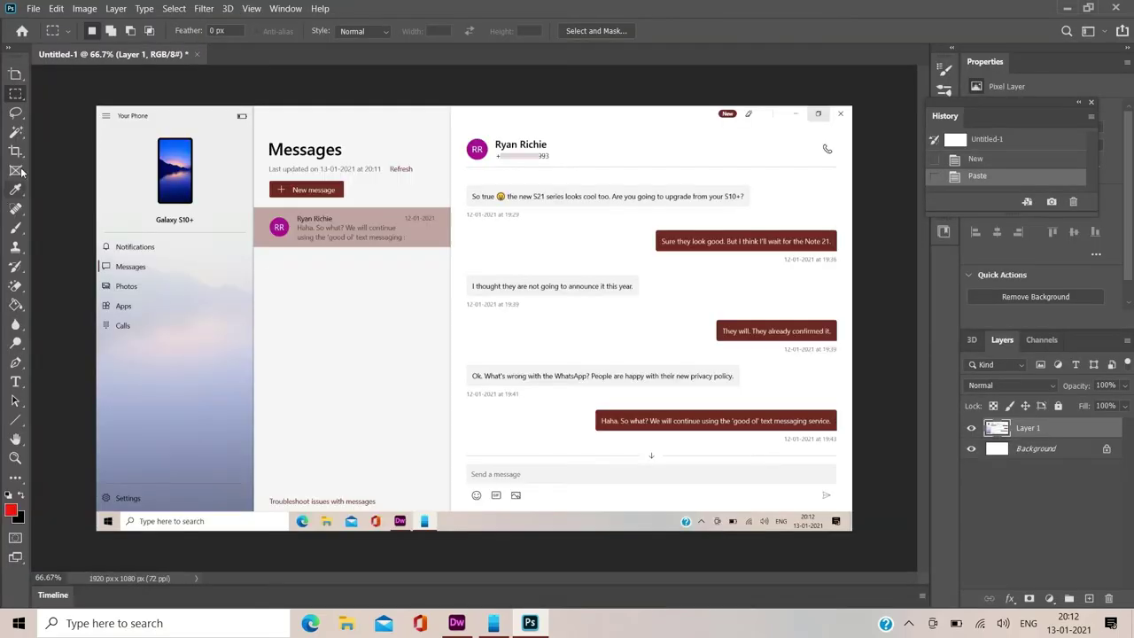
# Crop the image to the chat pane, excluding the sidebar, message list and taskbar
pyautogui.click(17, 153)
pyautogui.moveTo(92, 309); pyautogui.dragTo(268, 347)
pyautogui.moveTo(485, 522); pyautogui.dragTo(474, 484)
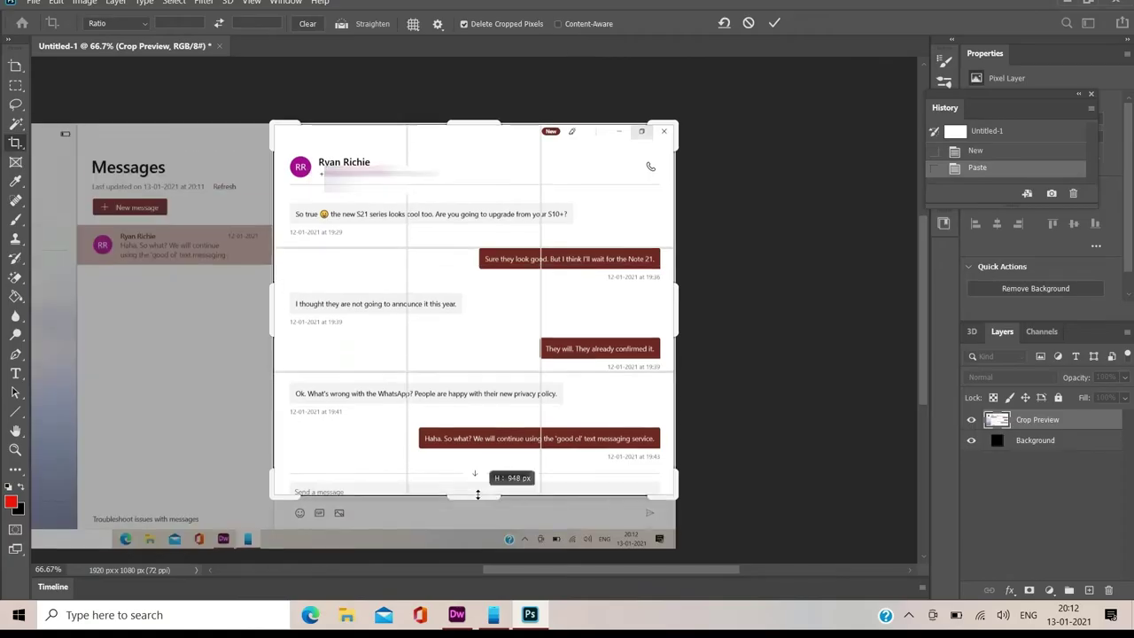
pyautogui.press('Return')
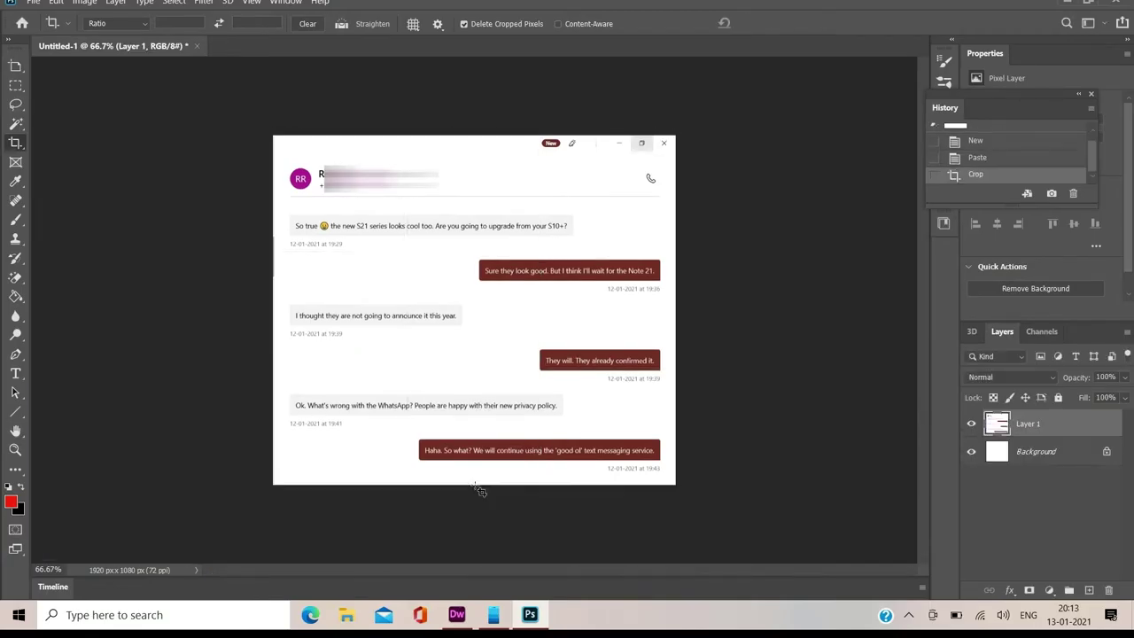
# Save the image as sms.jpg in JPEG format on the Desktop, then minimise Photoshop
pyautogui.click(33, 3)
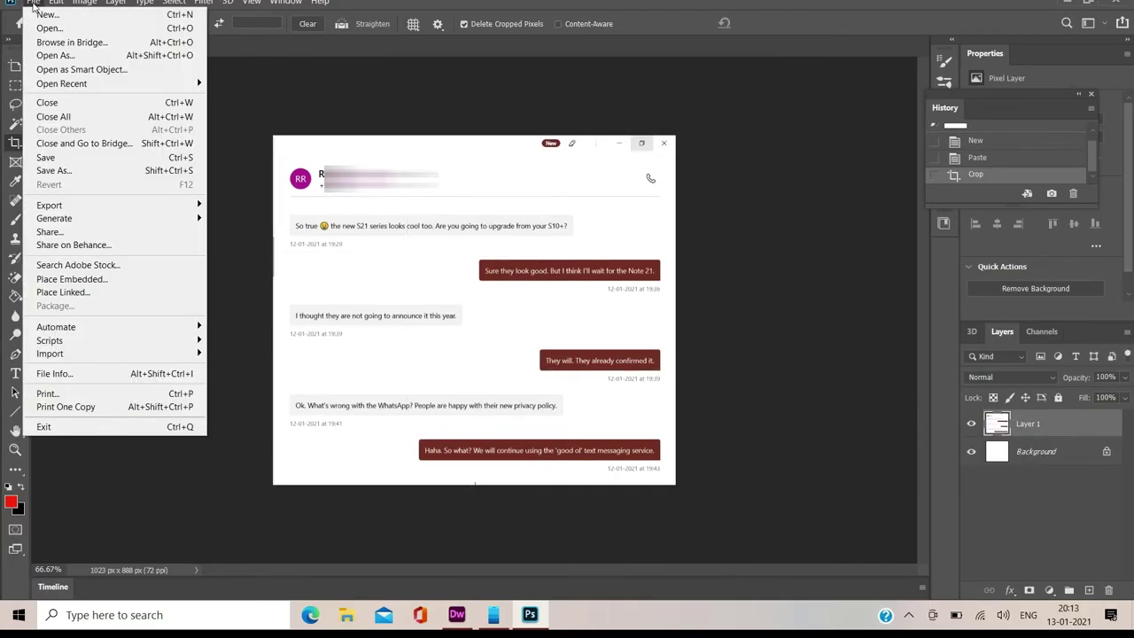
pyautogui.click(71, 171)
pyautogui.click(61, 77)
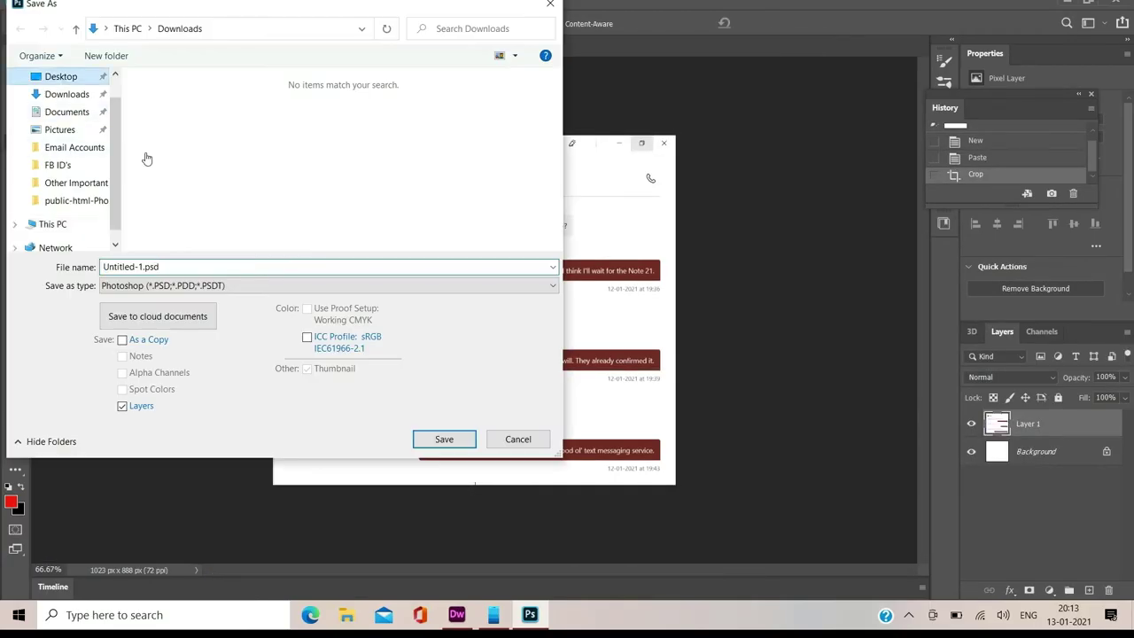
pyautogui.click(221, 287)
pyautogui.click(216, 408)
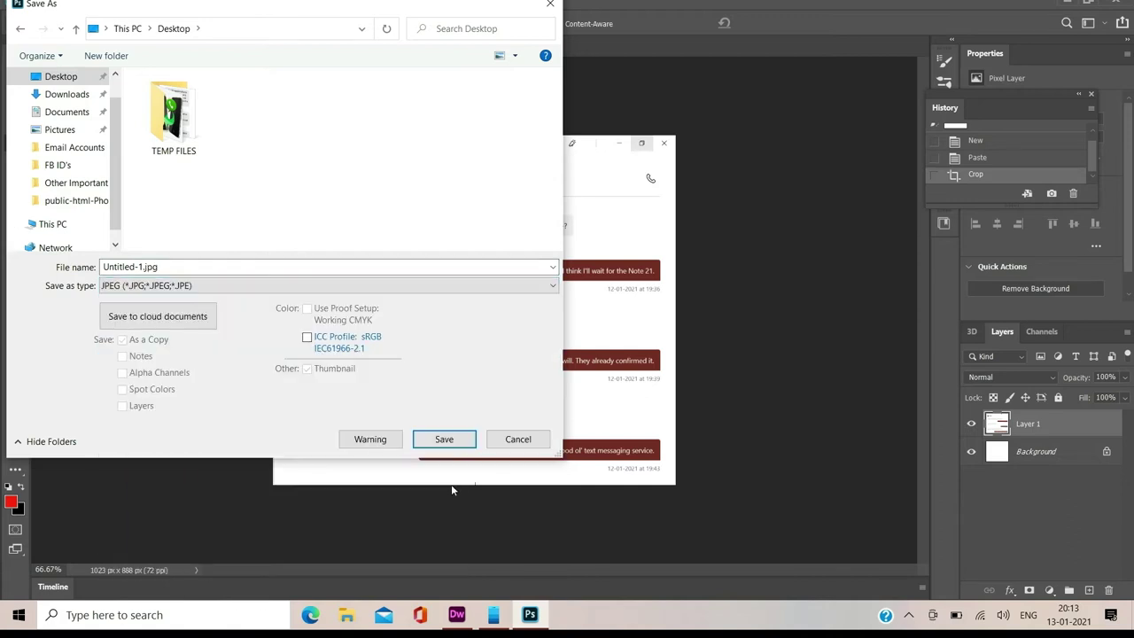
pyautogui.click(142, 265)
pyautogui.write('sm')
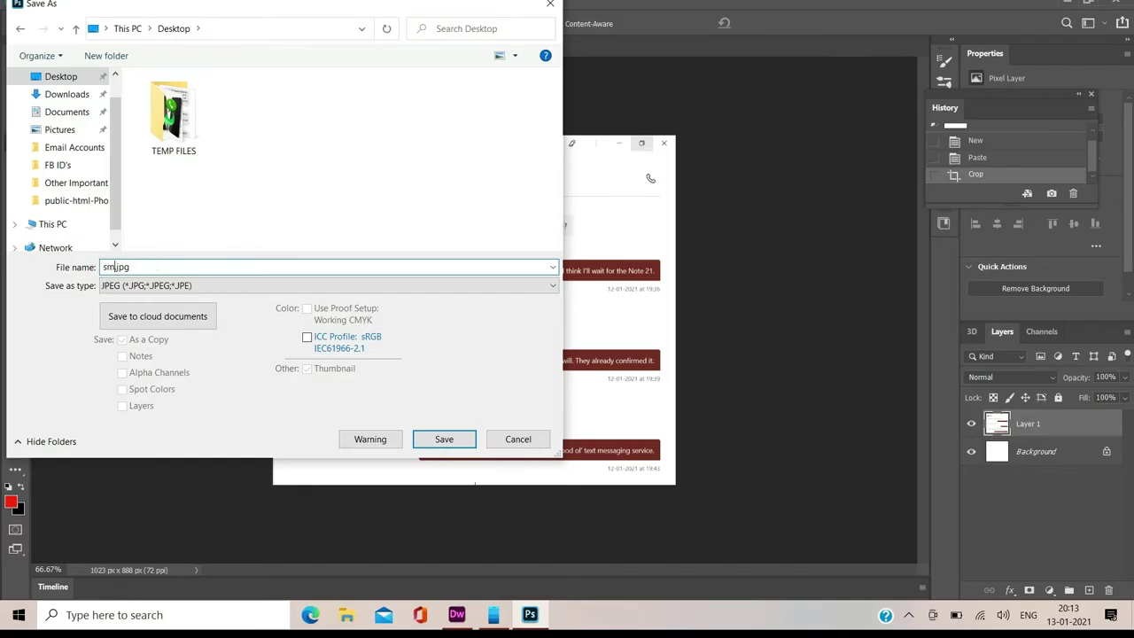
pyautogui.press('Return')
pyautogui.click(645, 134)
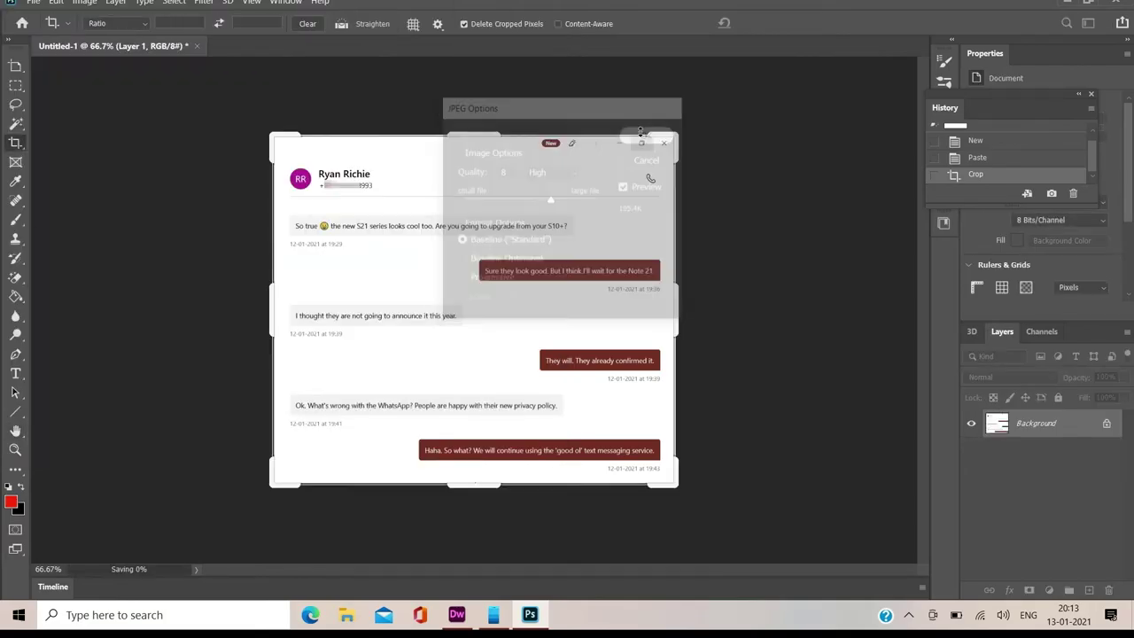
pyautogui.click(1078, 2)
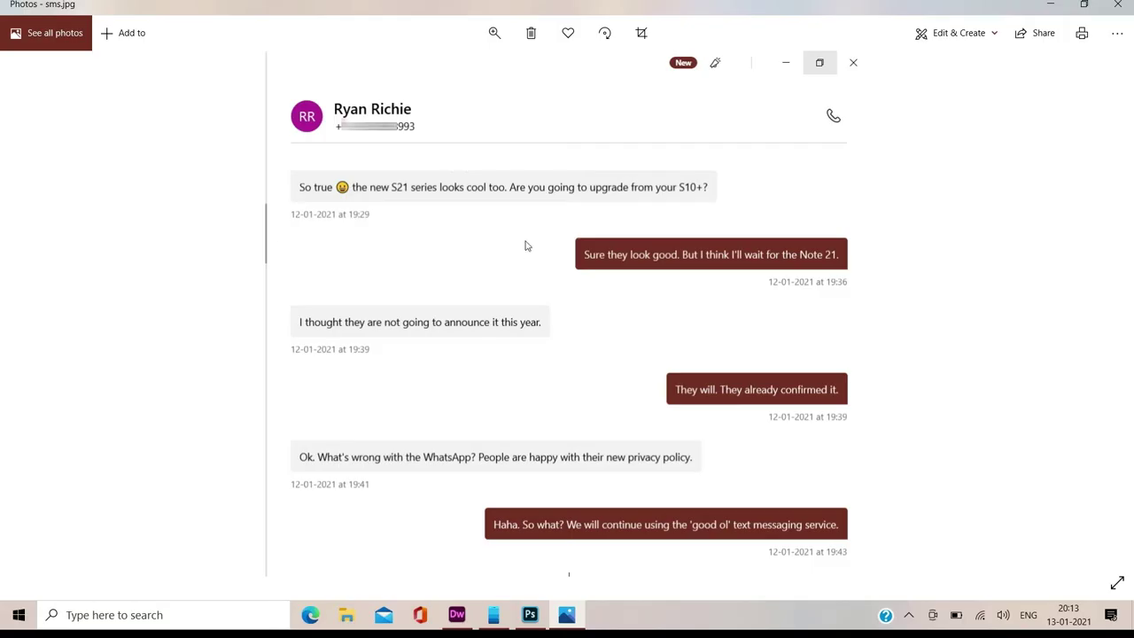
# Print sms.jpg in landscape on the HP Deskjet 3540 from Photos
pyautogui.click(1082, 32)
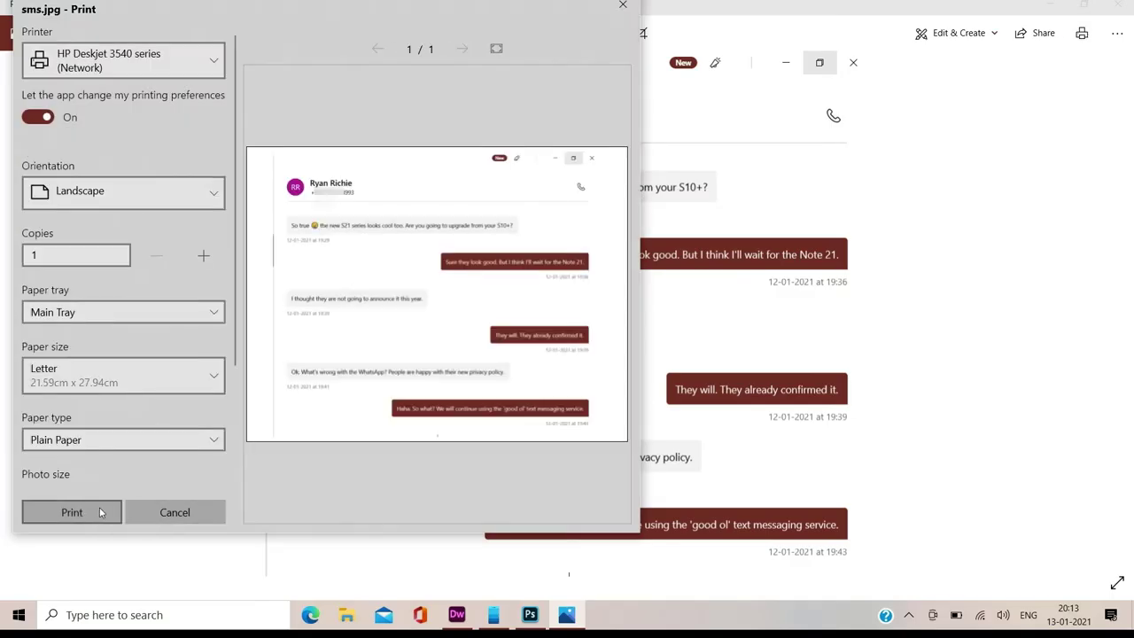
pyautogui.click(96, 506)
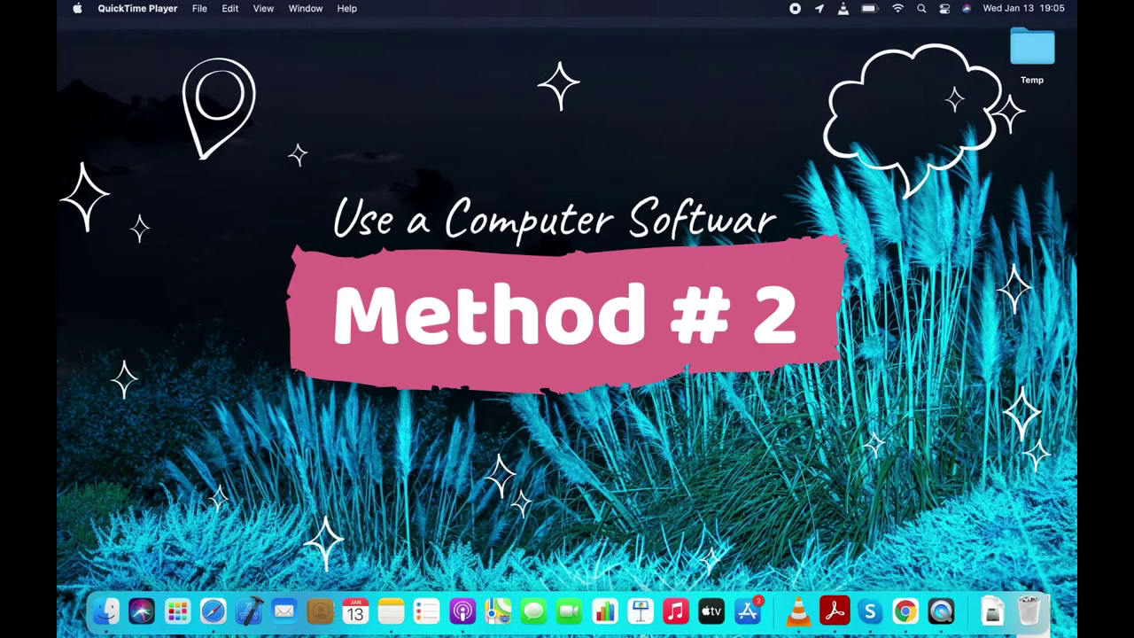
# Launch Android SMS Transfer, move its window, and dismiss the 'Android device not found' warning
pyautogui.click(187, 624)
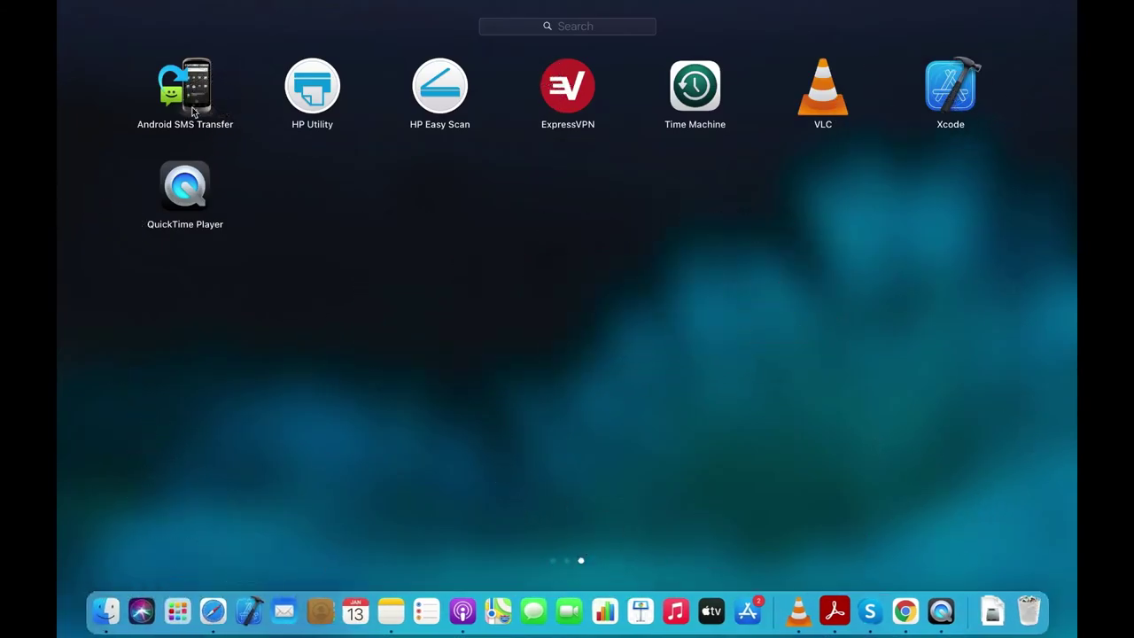
pyautogui.click(200, 90)
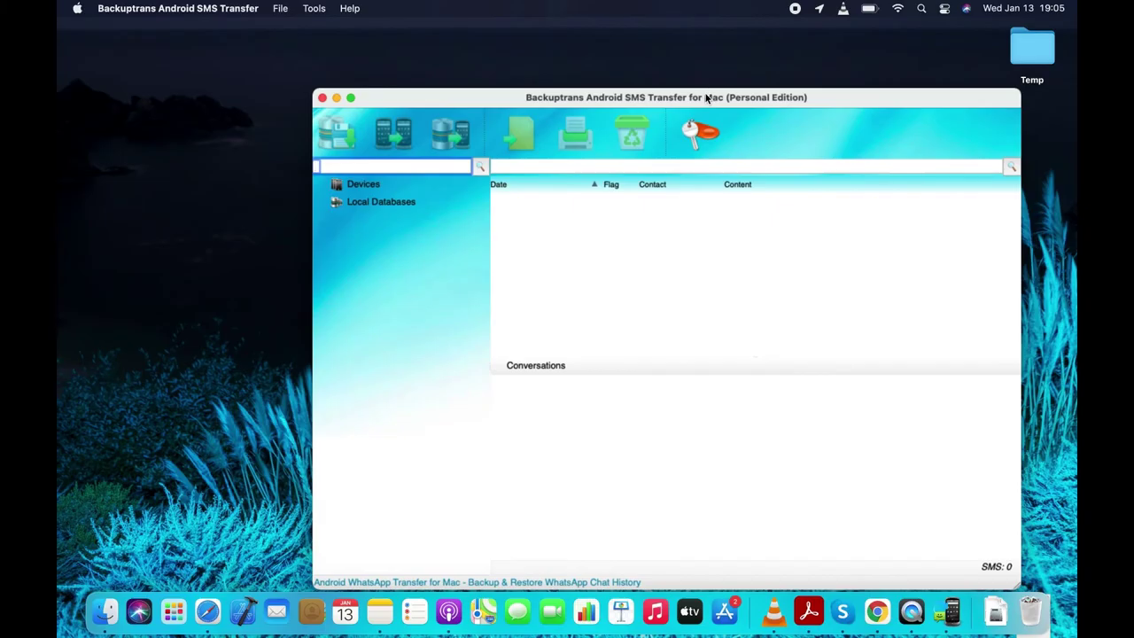
pyautogui.moveTo(705, 99); pyautogui.dragTo(644, 75)
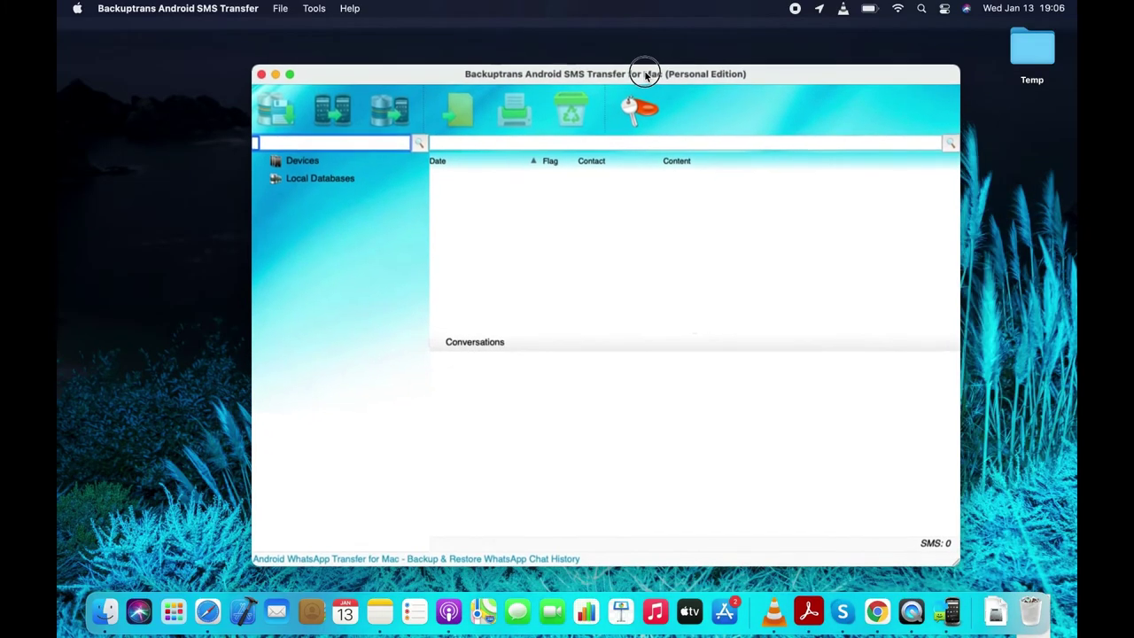
pyautogui.moveTo(645, 75); pyautogui.dragTo(632, 74)
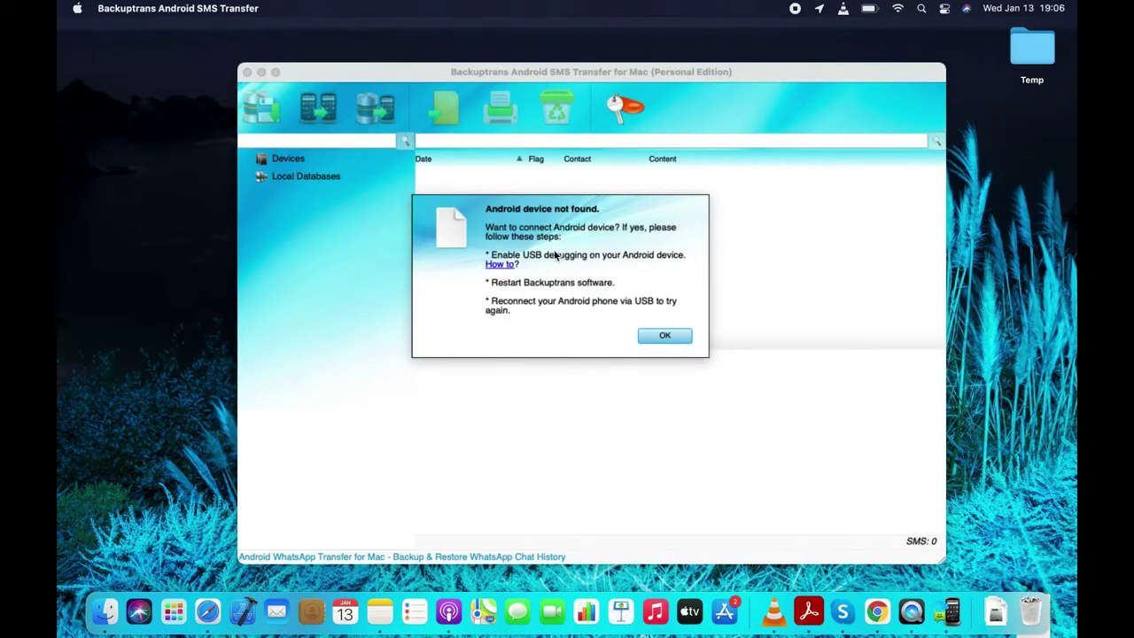
pyautogui.click(655, 339)
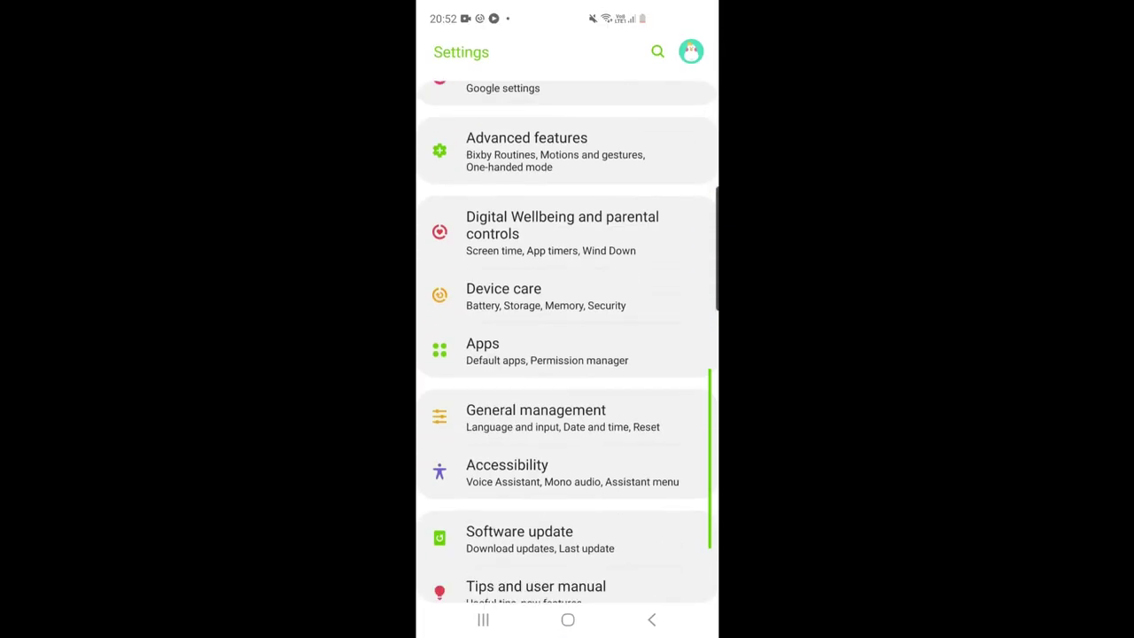
# Unlock developer mode by tapping Build number under About phone > Software information
pyautogui.scroll(-5, 567, 337)
pyautogui.click(507, 564)
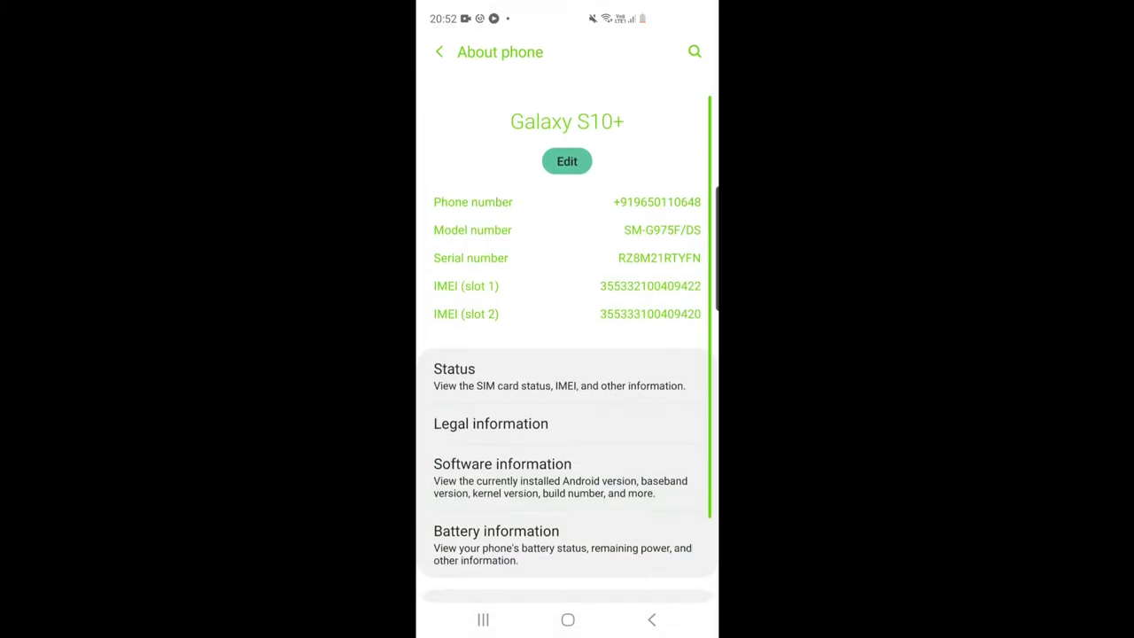
pyautogui.scroll(-2, 567, 354)
pyautogui.click(502, 416)
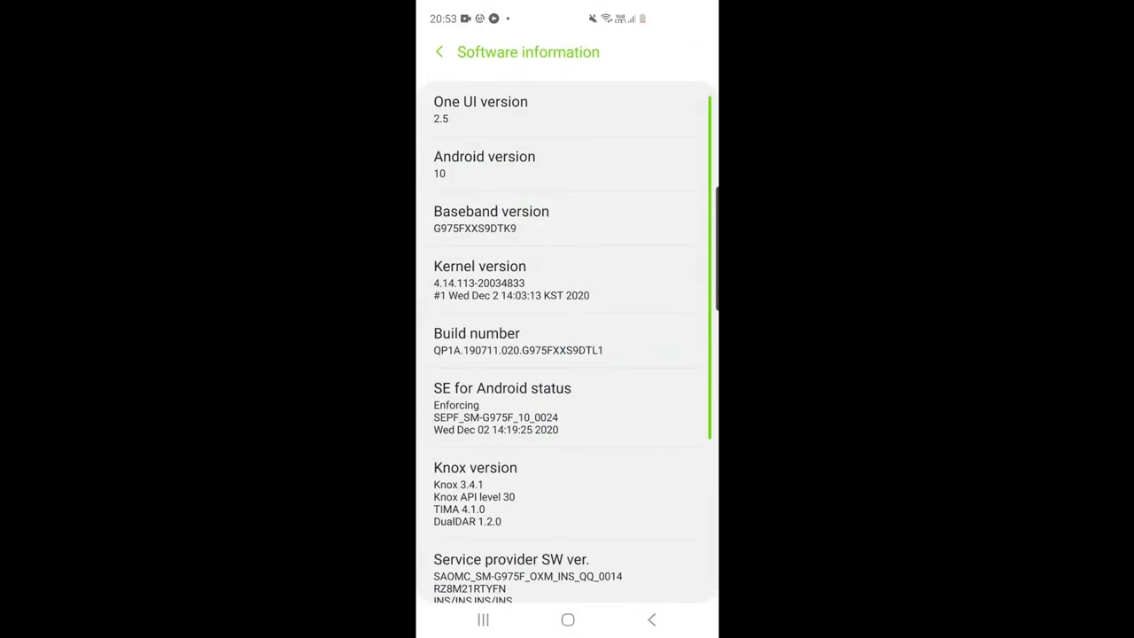
pyautogui.scroll(-1, 567, 345)
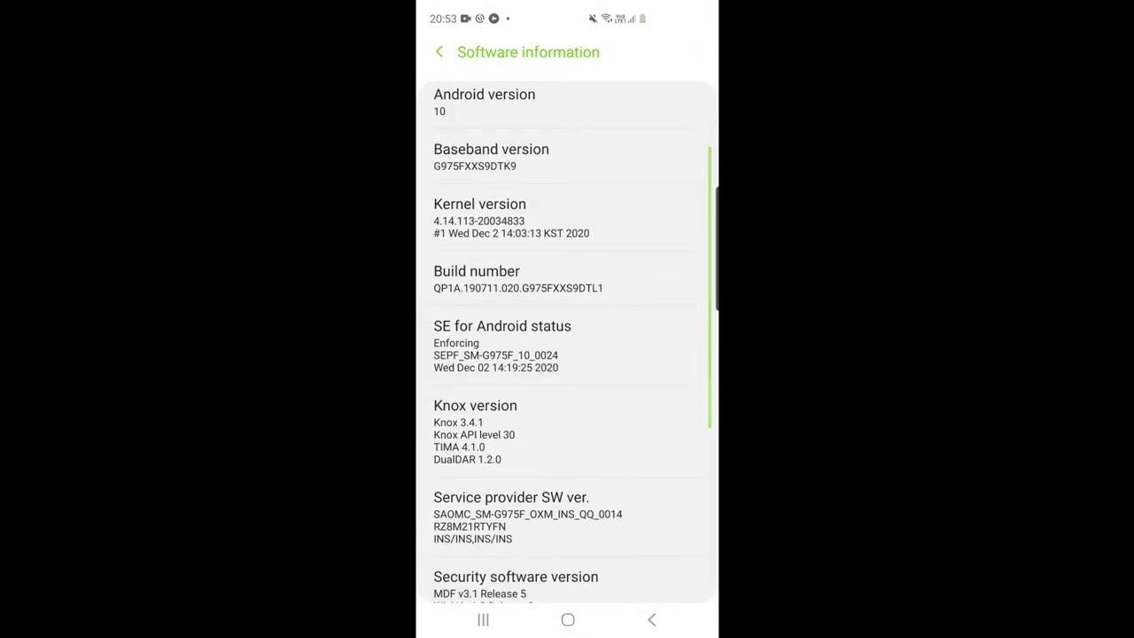
pyautogui.click(567, 278)
pyautogui.click(567, 278)
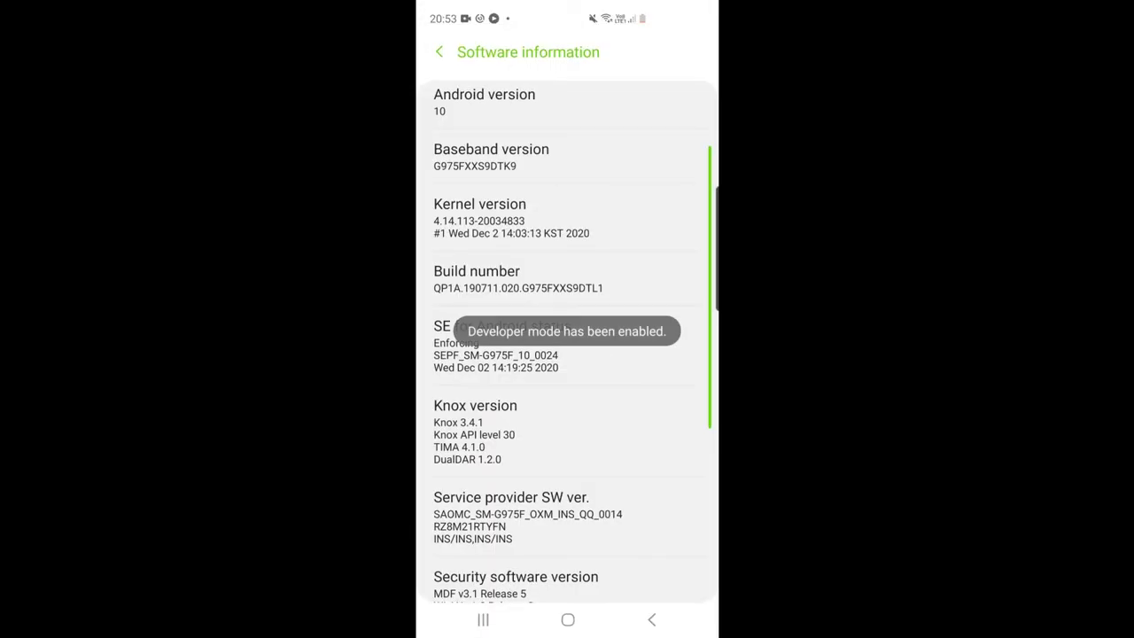
# Enable USB debugging in Developer options and allow debugging from the connected computer
pyautogui.scroll(5, 567, 355)
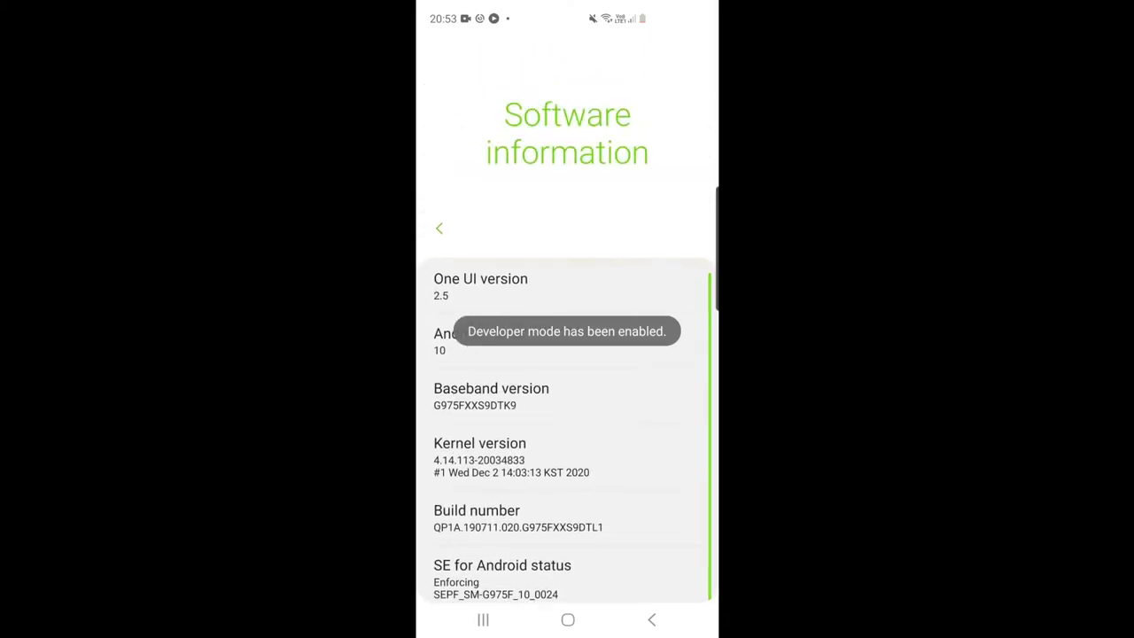
pyautogui.click(651, 619)
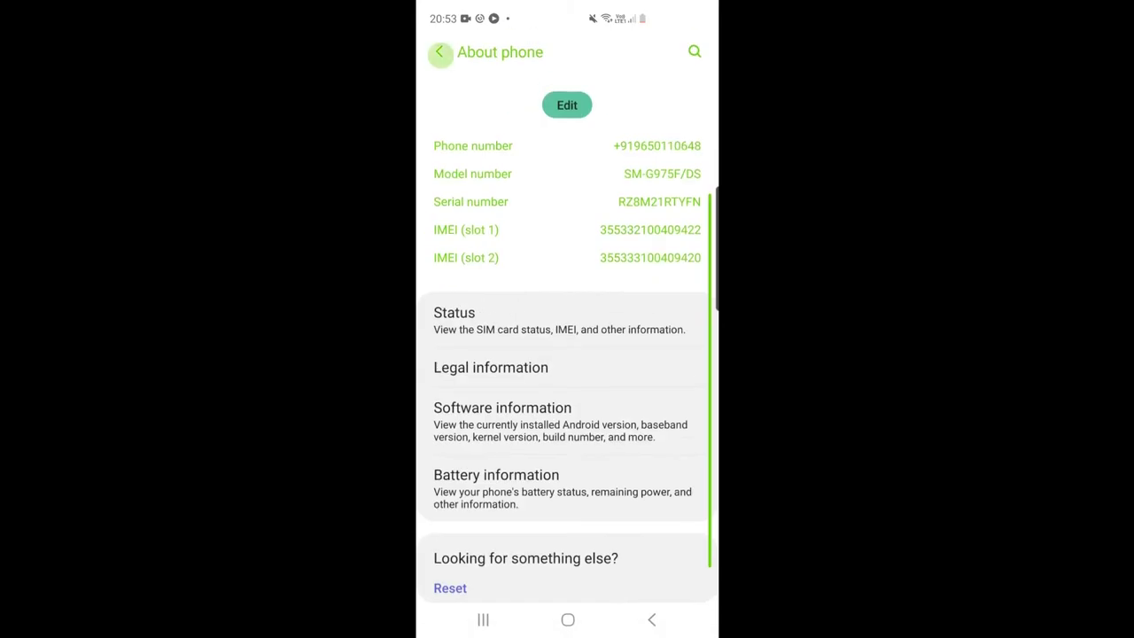
pyautogui.click(651, 619)
pyautogui.scroll(-1, 567, 354)
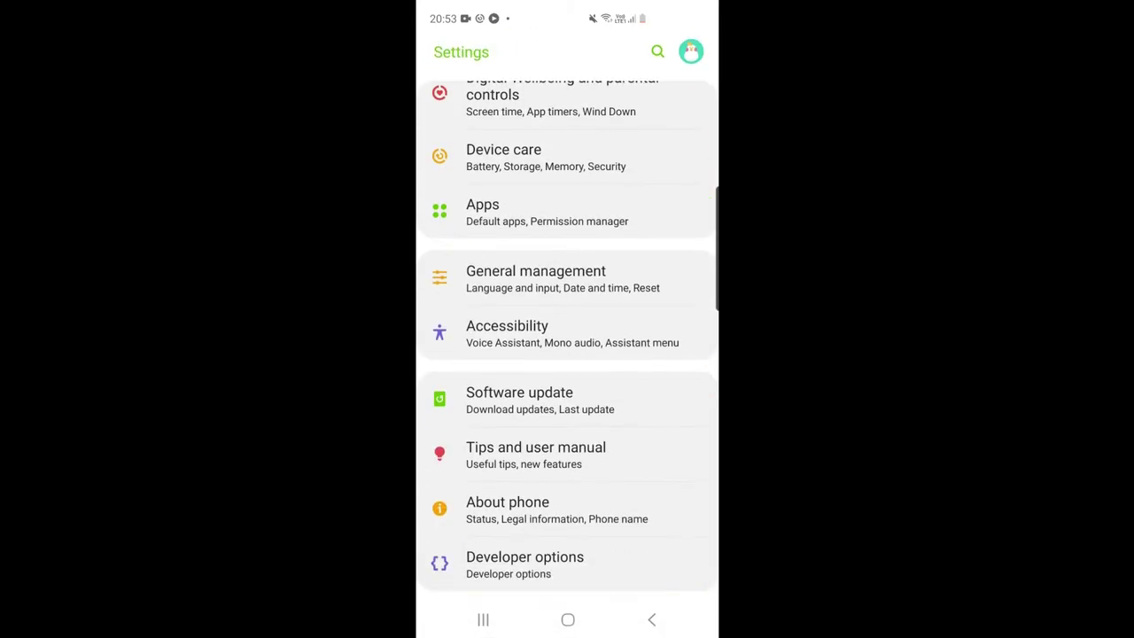
pyautogui.click(525, 563)
pyautogui.scroll(-3, 567, 354)
pyautogui.scroll(-5, 566, 372)
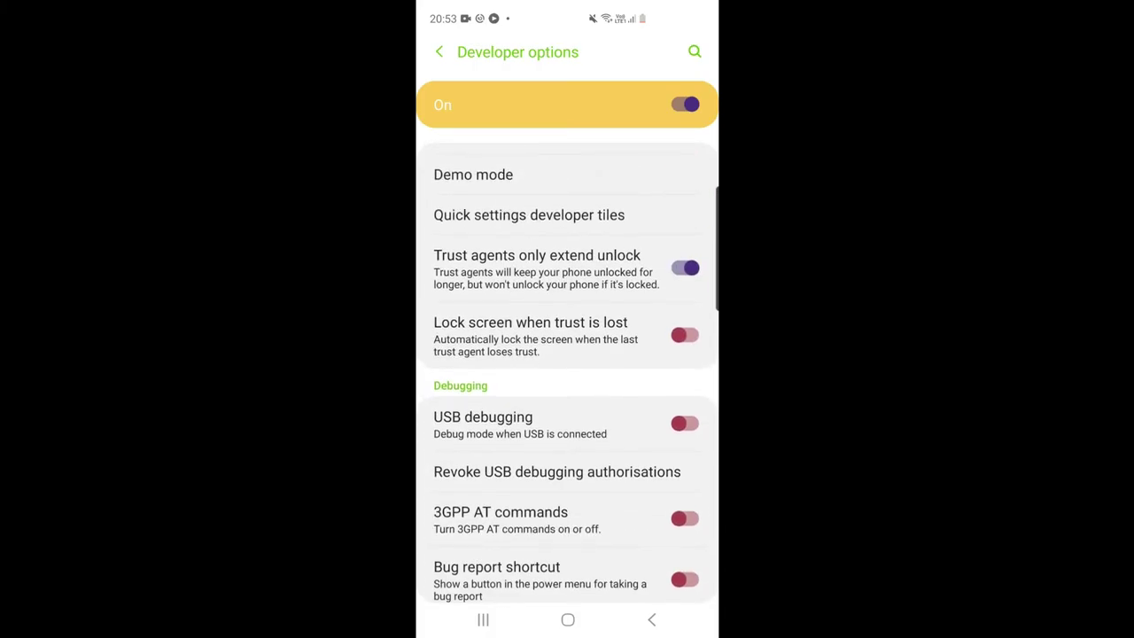
pyautogui.click(684, 424)
pyautogui.click(636, 562)
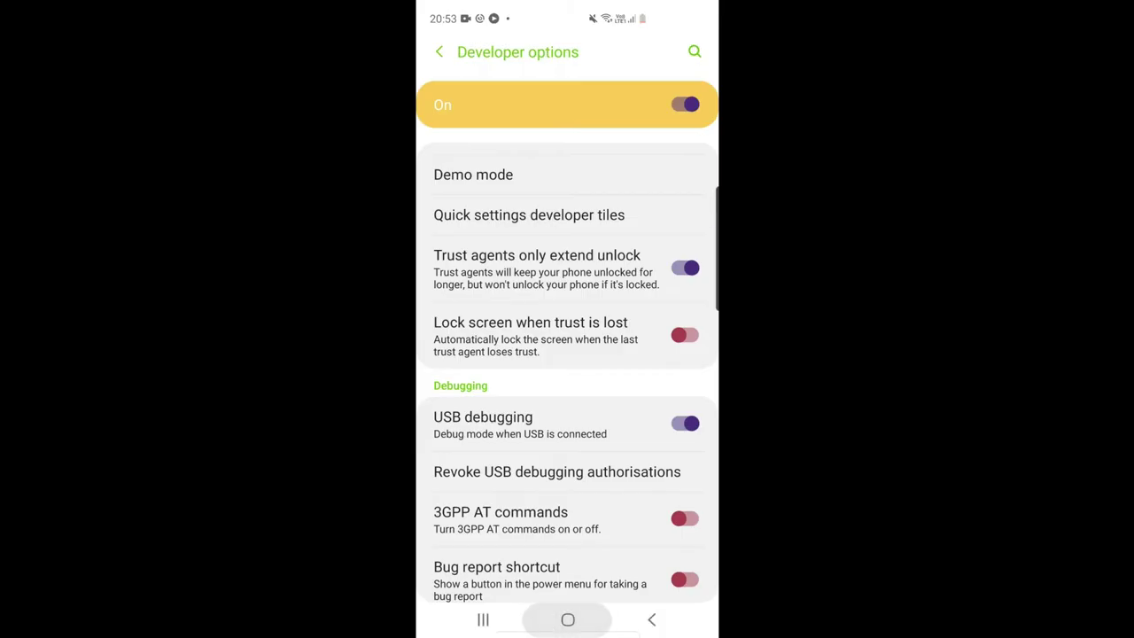
pyautogui.click(566, 619)
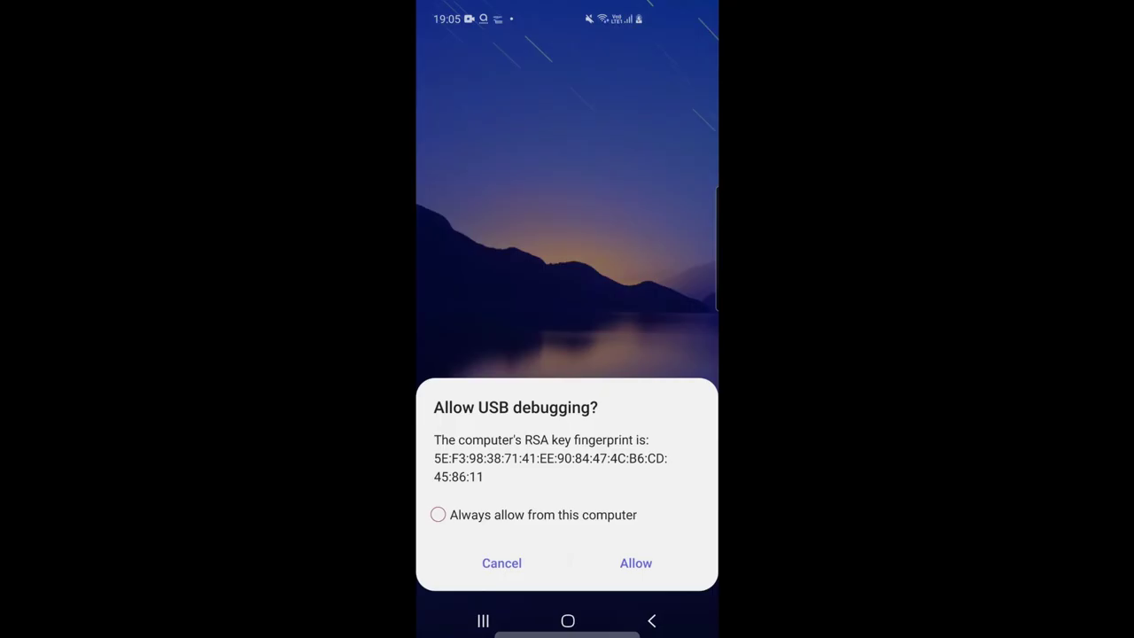
pyautogui.click(635, 562)
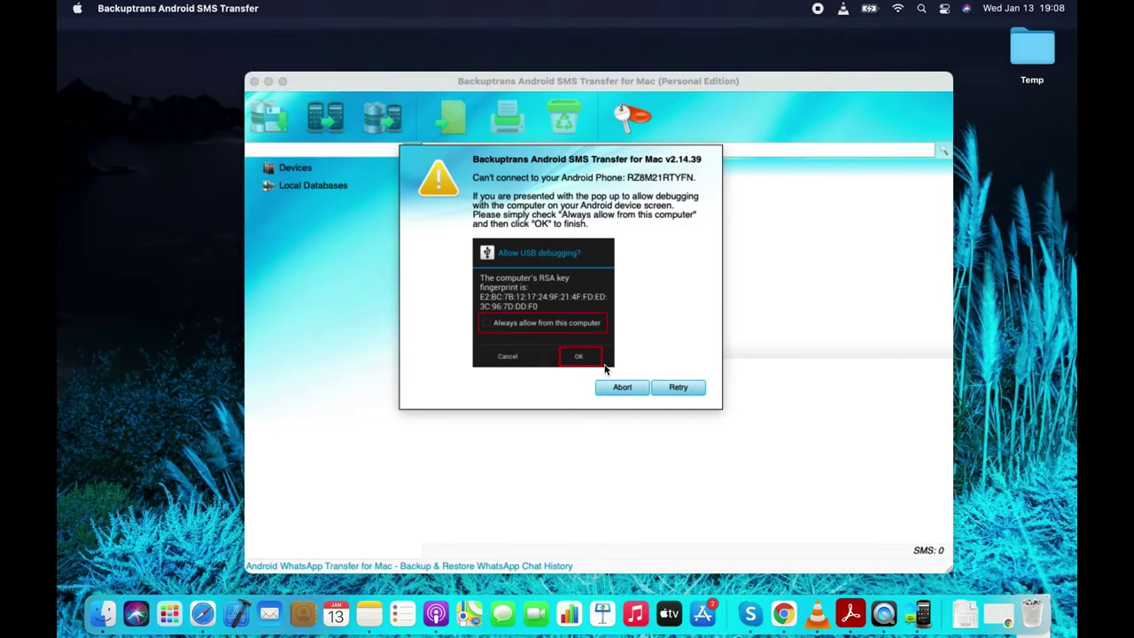
# Reconnect the samsung SM-G975F and view the first contact's 12-message conversation
pyautogui.click(673, 387)
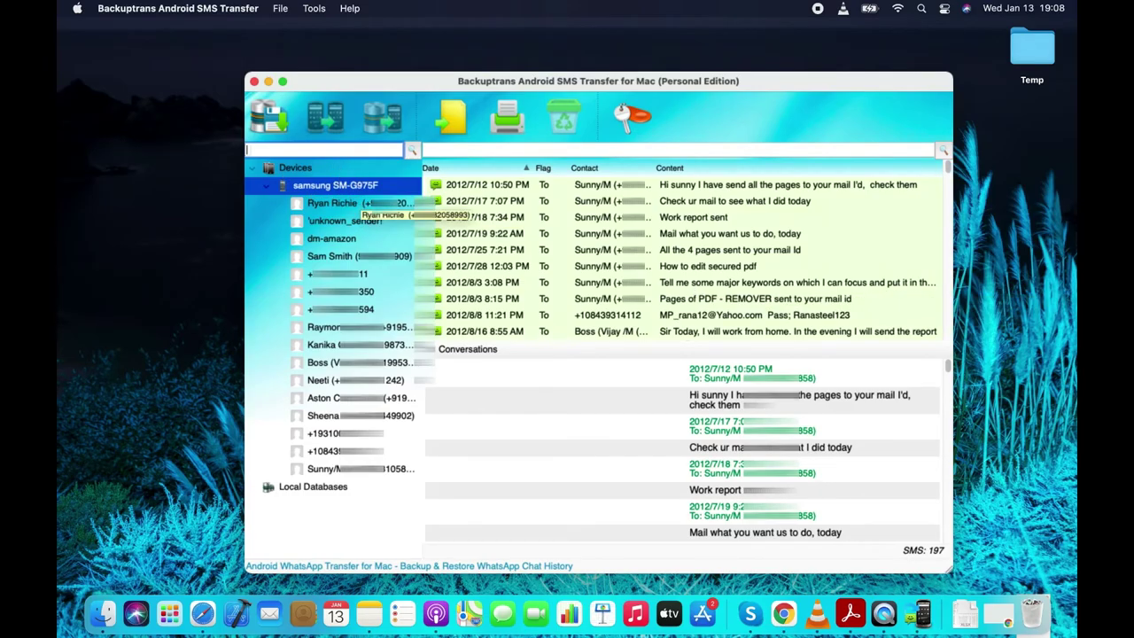
pyautogui.click(370, 241)
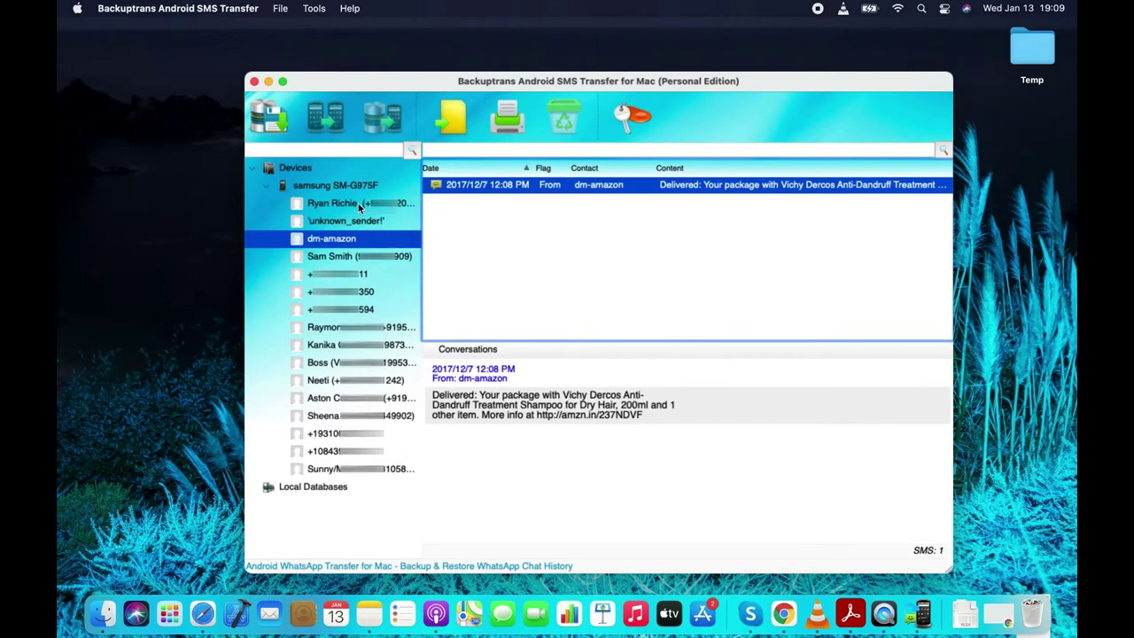
pyautogui.click(354, 204)
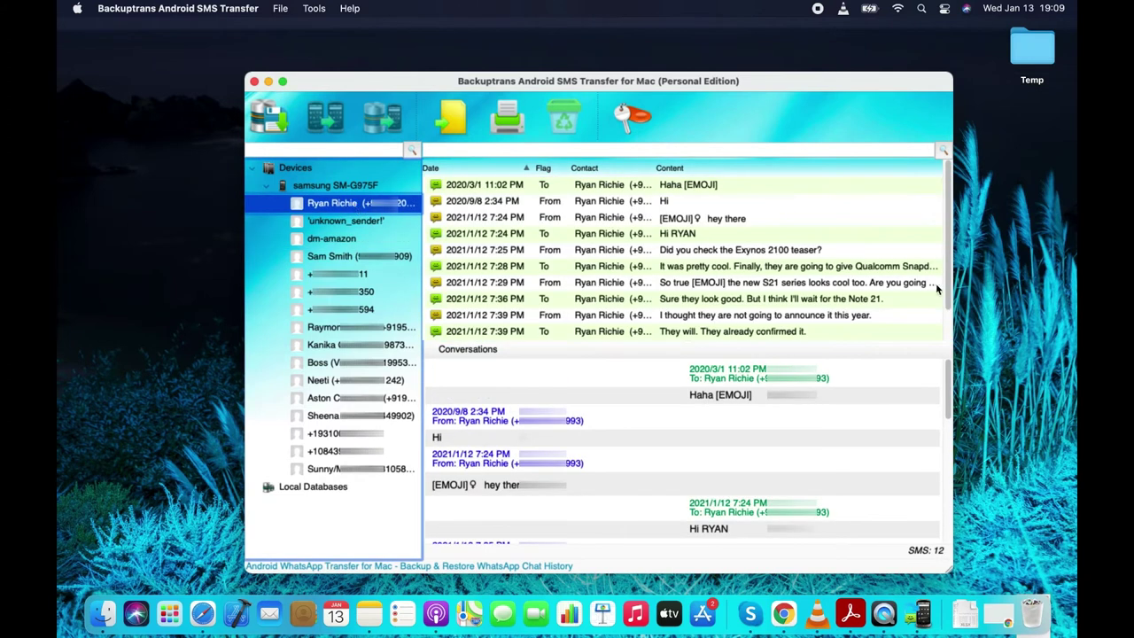
pyautogui.moveTo(946, 235); pyautogui.dragTo(942, 260)
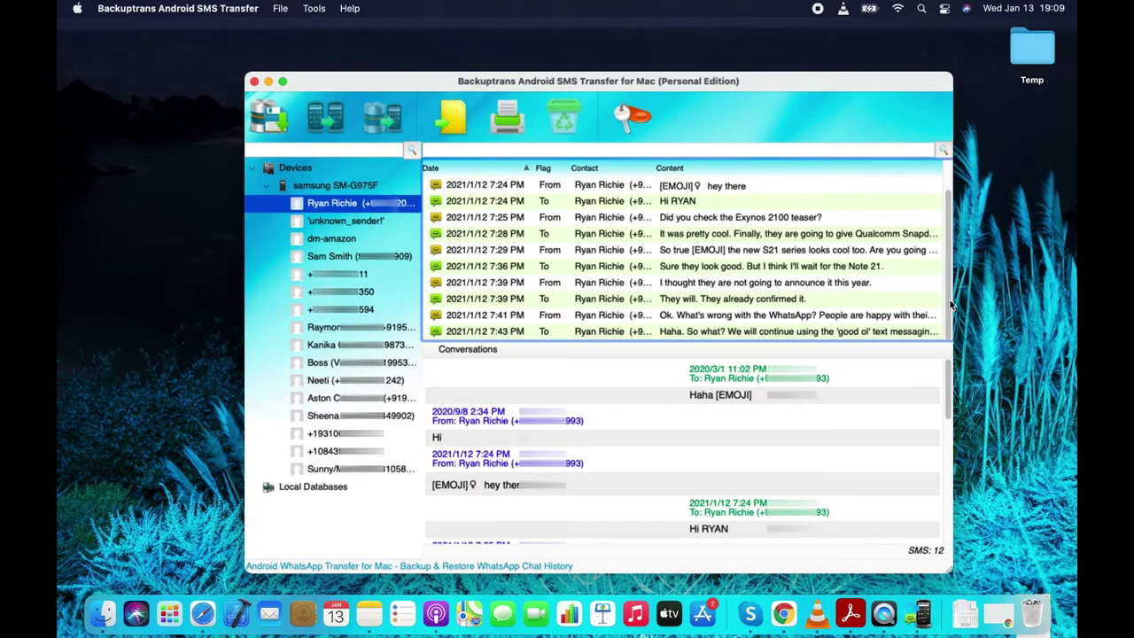
pyautogui.moveTo(947, 383); pyautogui.dragTo(941, 520)
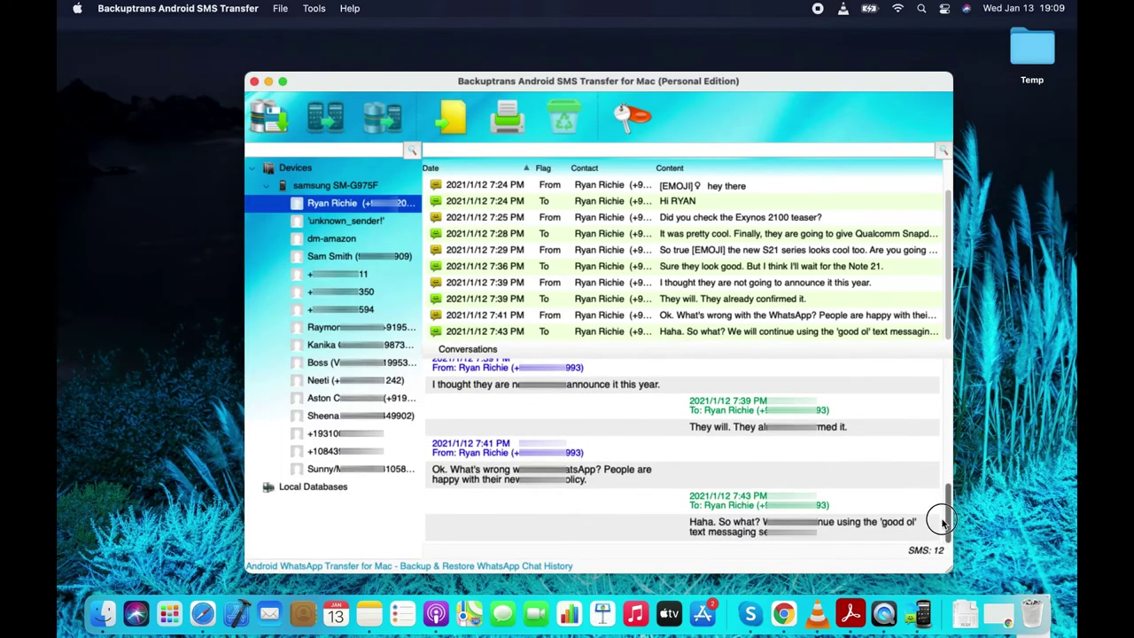
# Preview the 12-message conversation in Print SMS, adjusting the zoom and scrolling through it
pyautogui.click(502, 118)
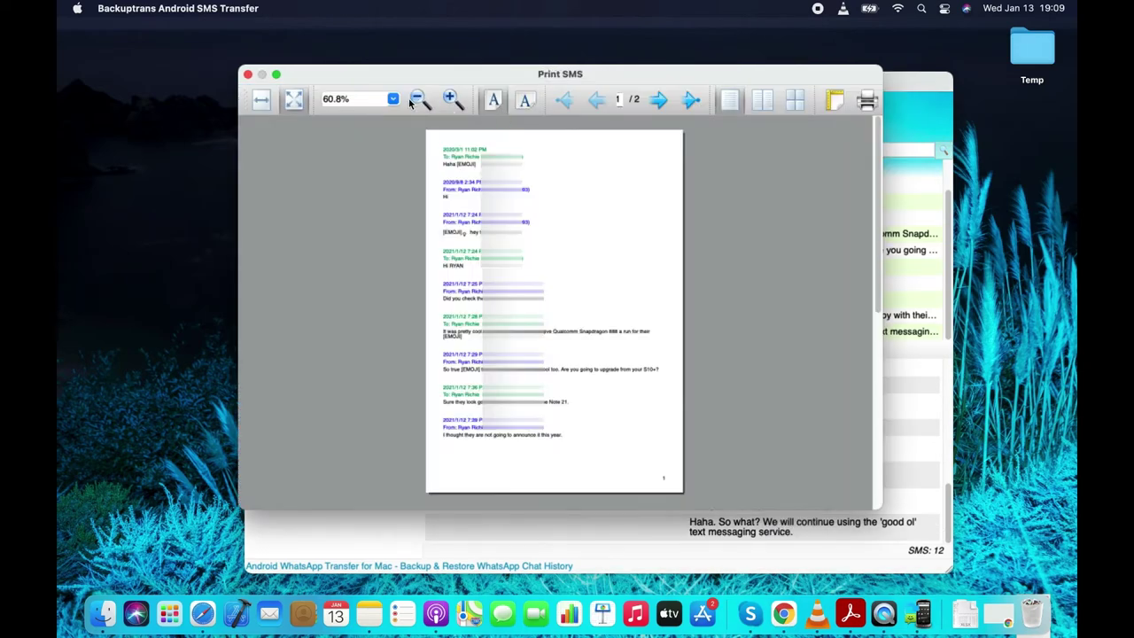
pyautogui.click(454, 101)
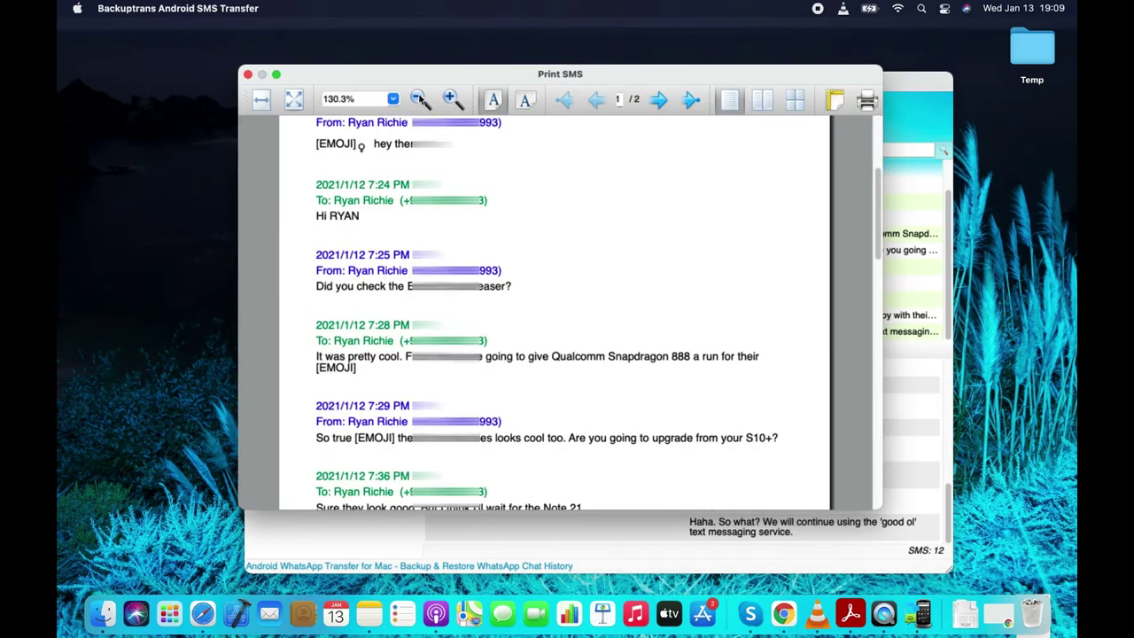
pyautogui.click(416, 99)
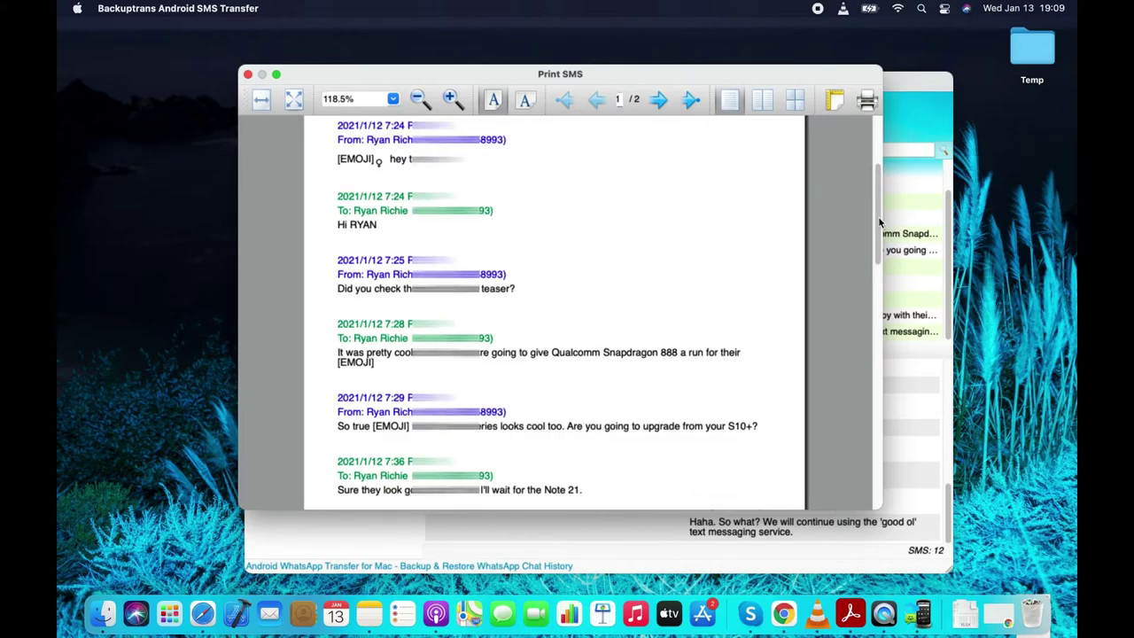
pyautogui.moveTo(877, 215)
pyautogui.mouseDown()
pyautogui.moveTo(873, 151)
pyautogui.moveTo(859, 355)
pyautogui.mouseUp()
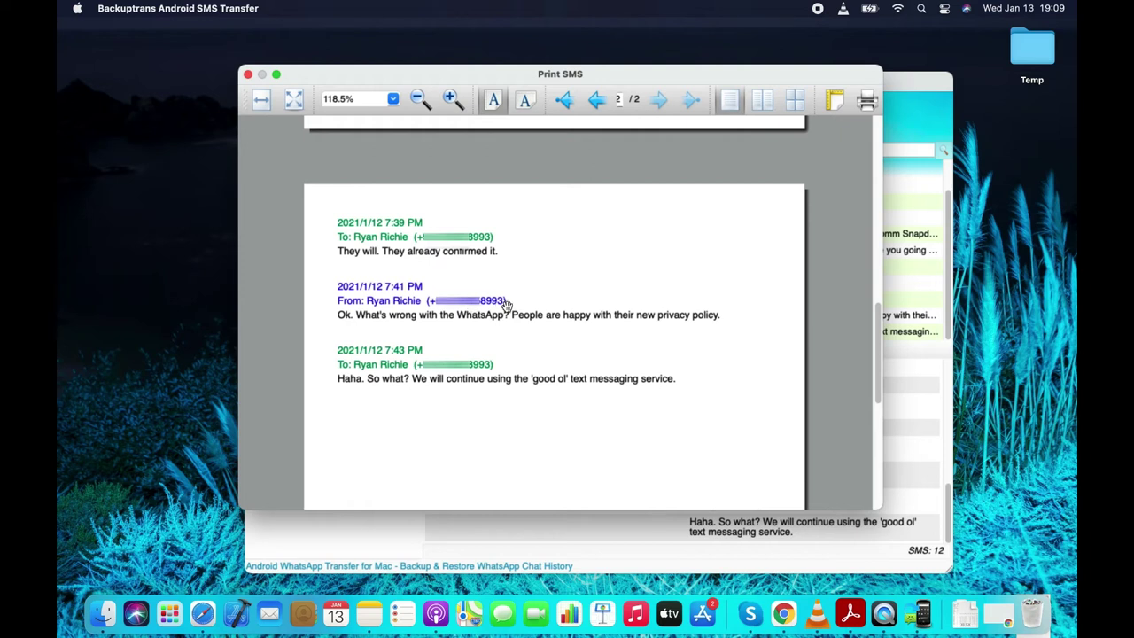
pyautogui.moveTo(877, 352); pyautogui.dragTo(868, 322)
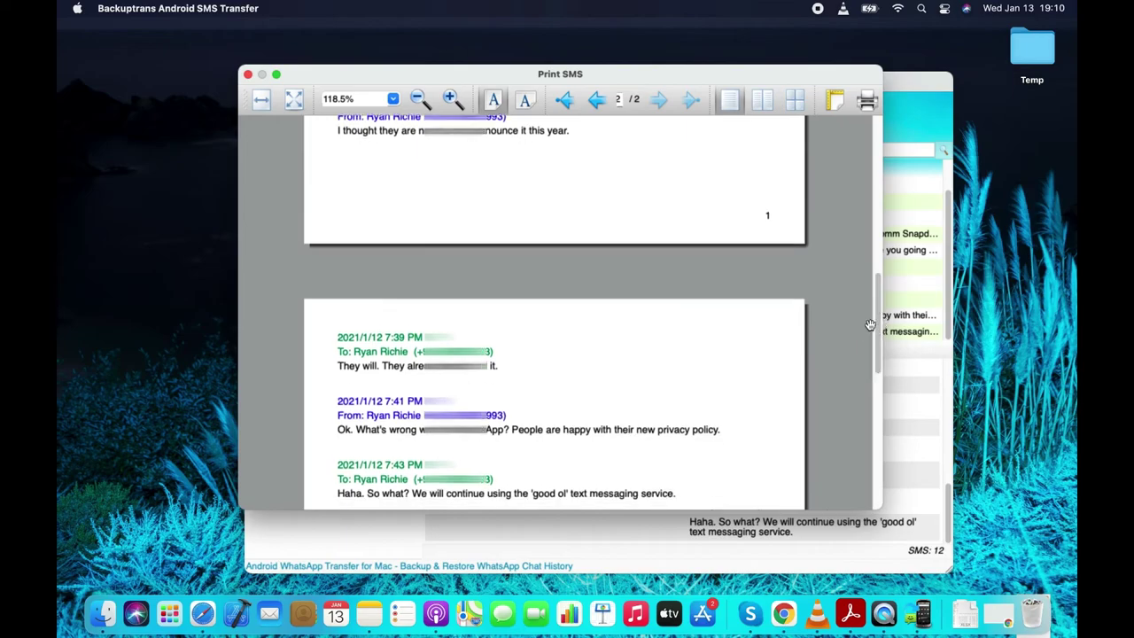
# Print the conversation in Black & White on the HP Deskjet printer
pyautogui.click(867, 101)
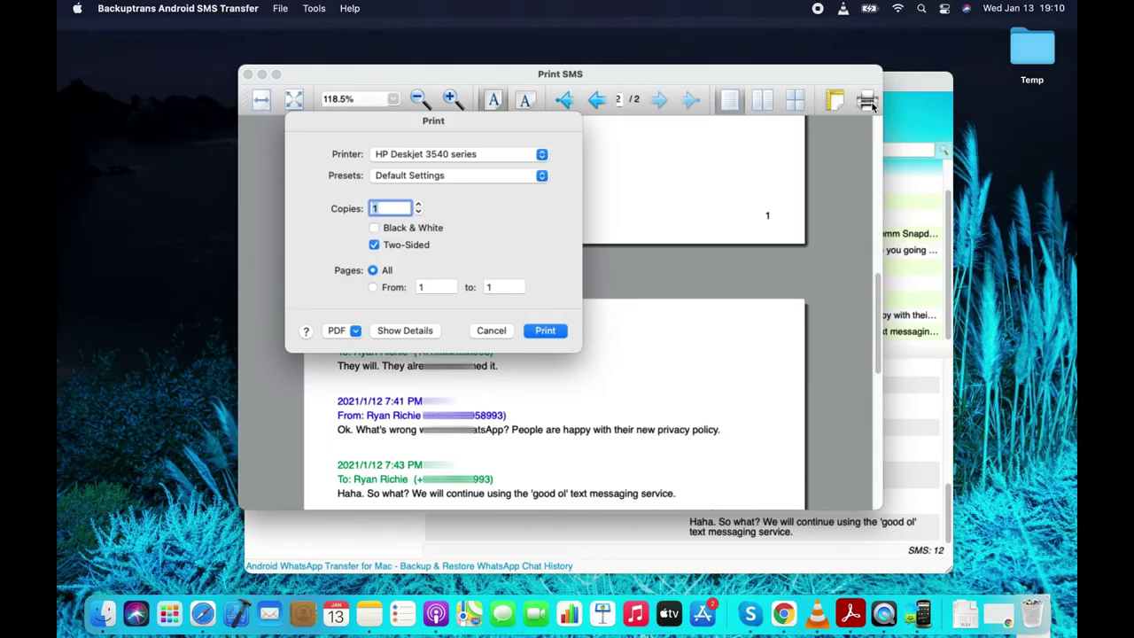
pyautogui.click(375, 228)
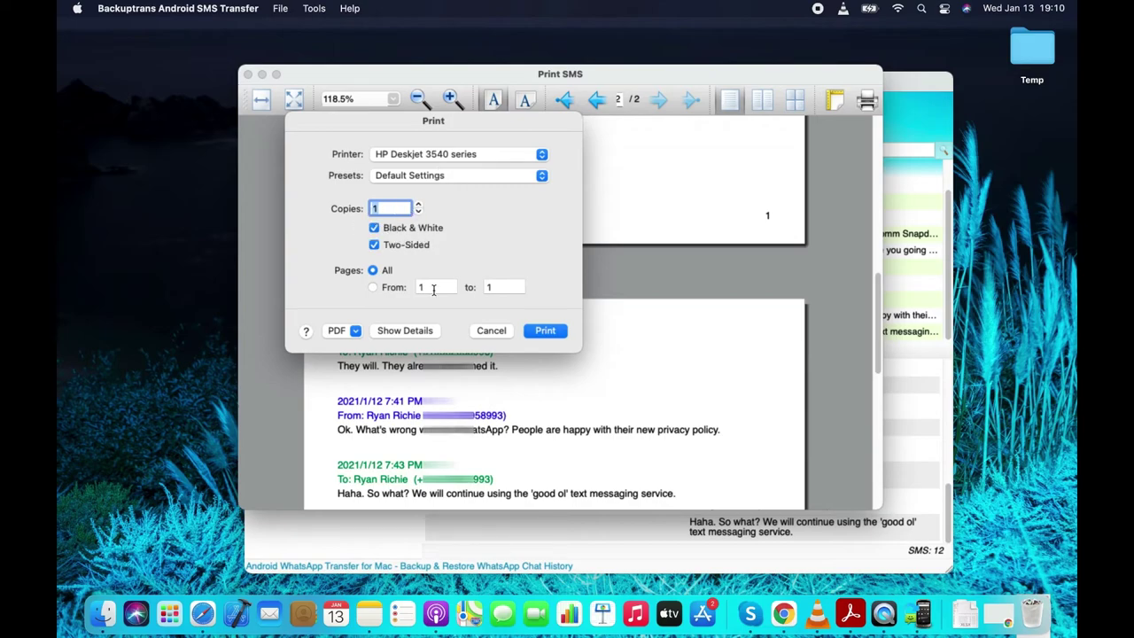
pyautogui.click(556, 333)
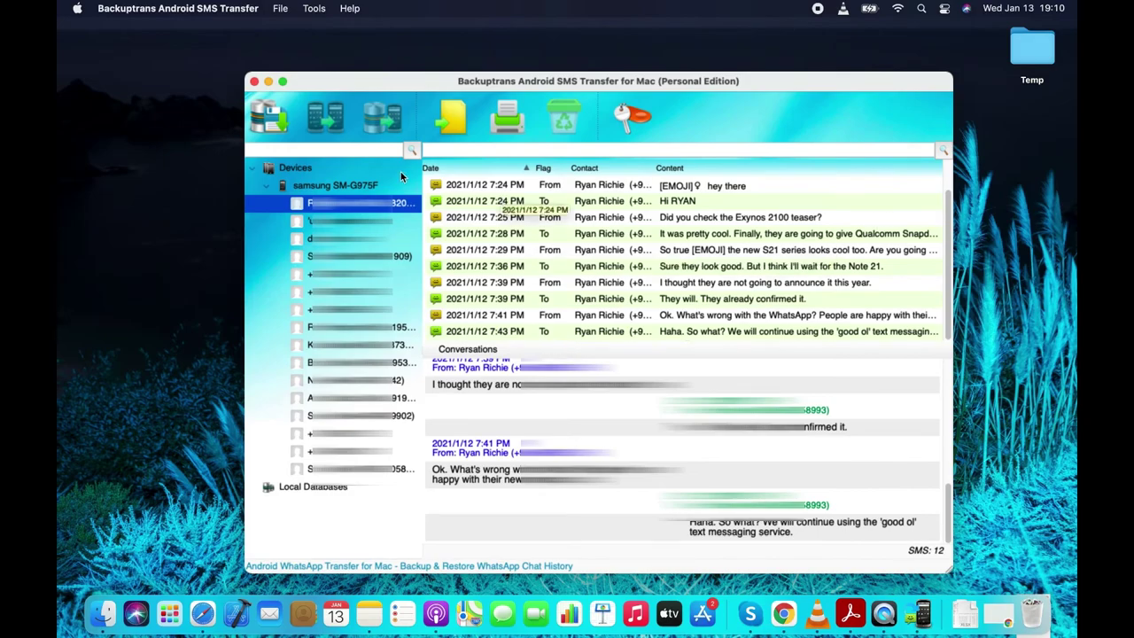
# Export the conversation's 12 messages as a PDF file to the Desktop
pyautogui.click(350, 203)
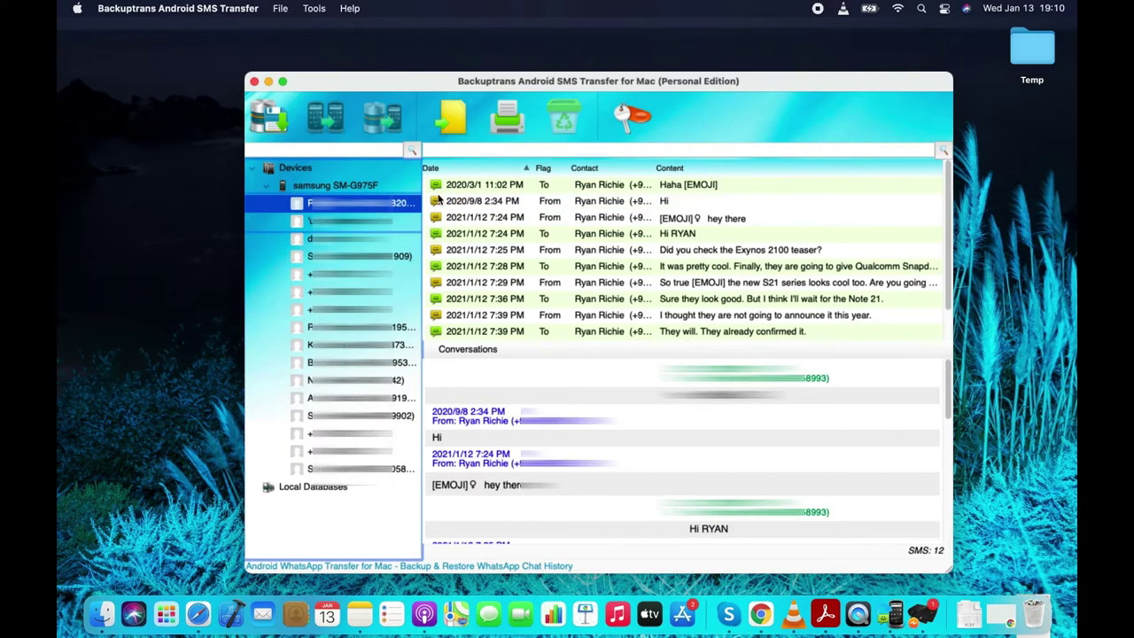
pyautogui.click(452, 126)
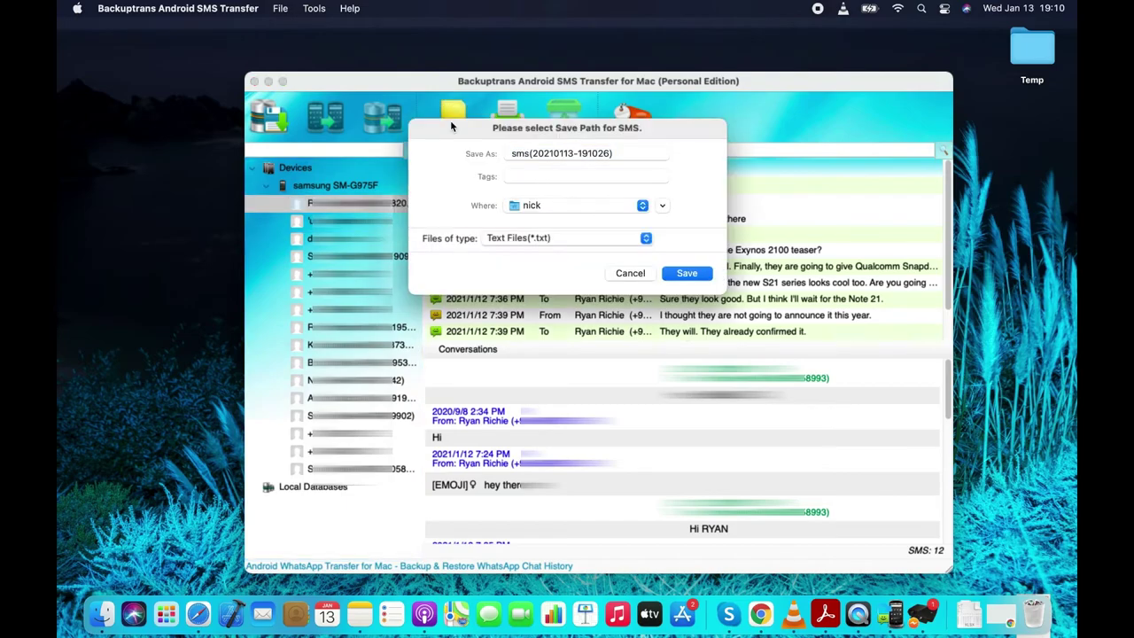
pyautogui.click(544, 205)
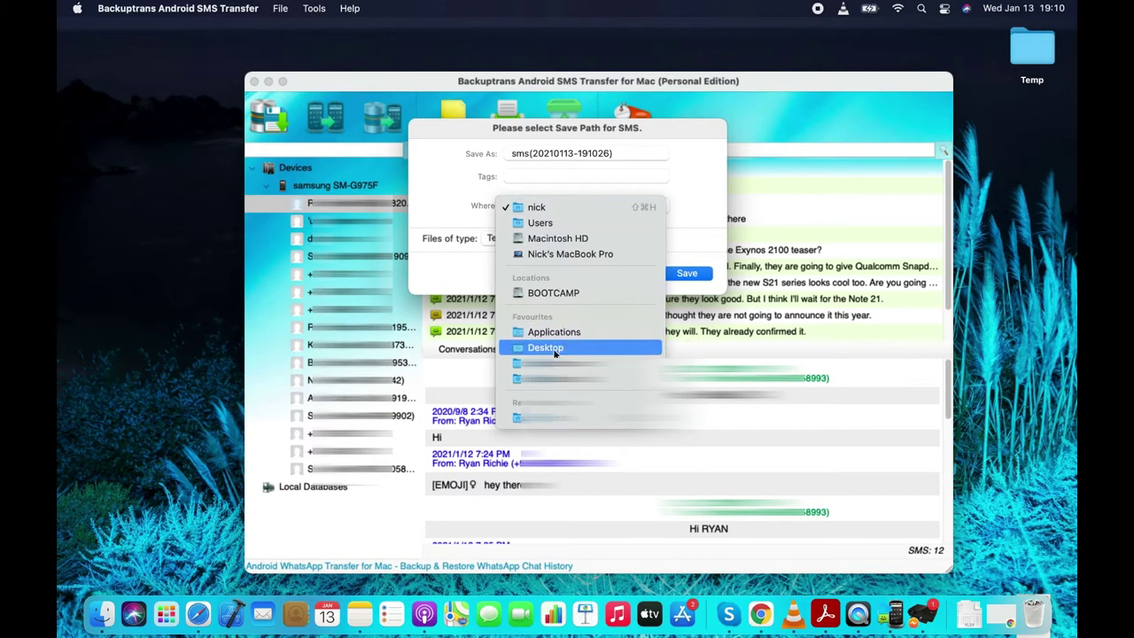
pyautogui.click(555, 351)
pyautogui.click(549, 238)
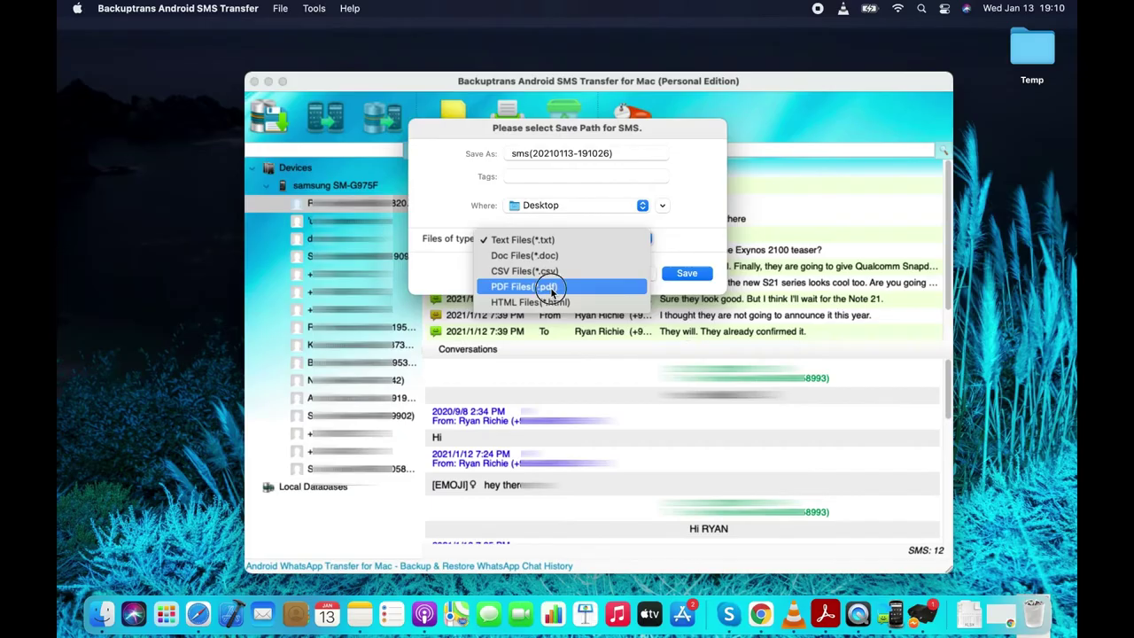
pyautogui.click(549, 286)
pyautogui.click(695, 276)
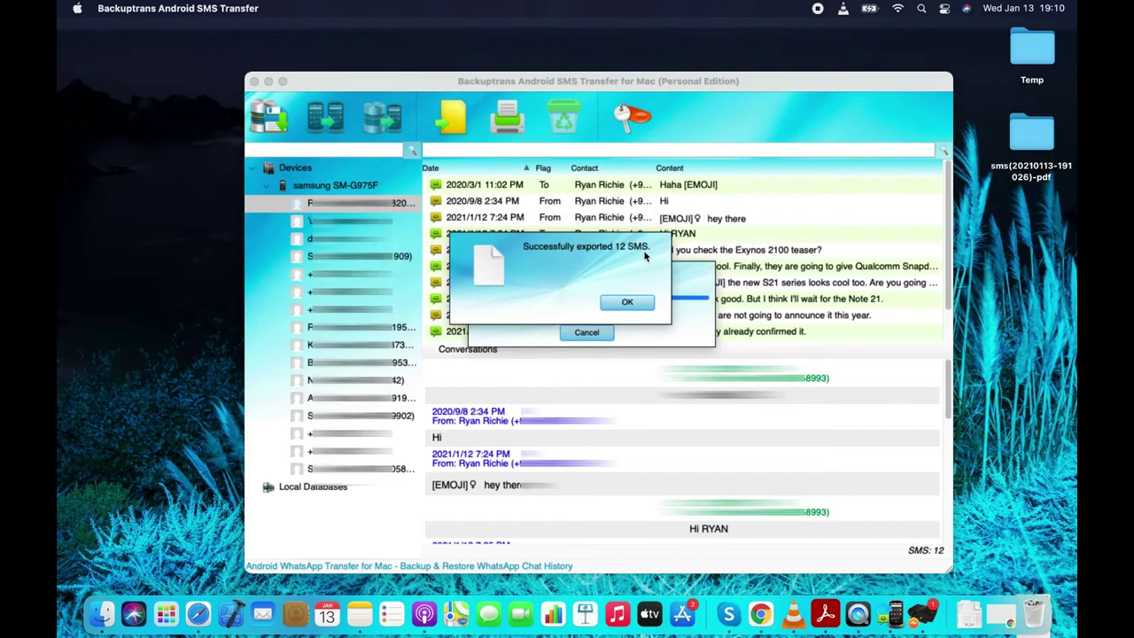
pyautogui.click(636, 303)
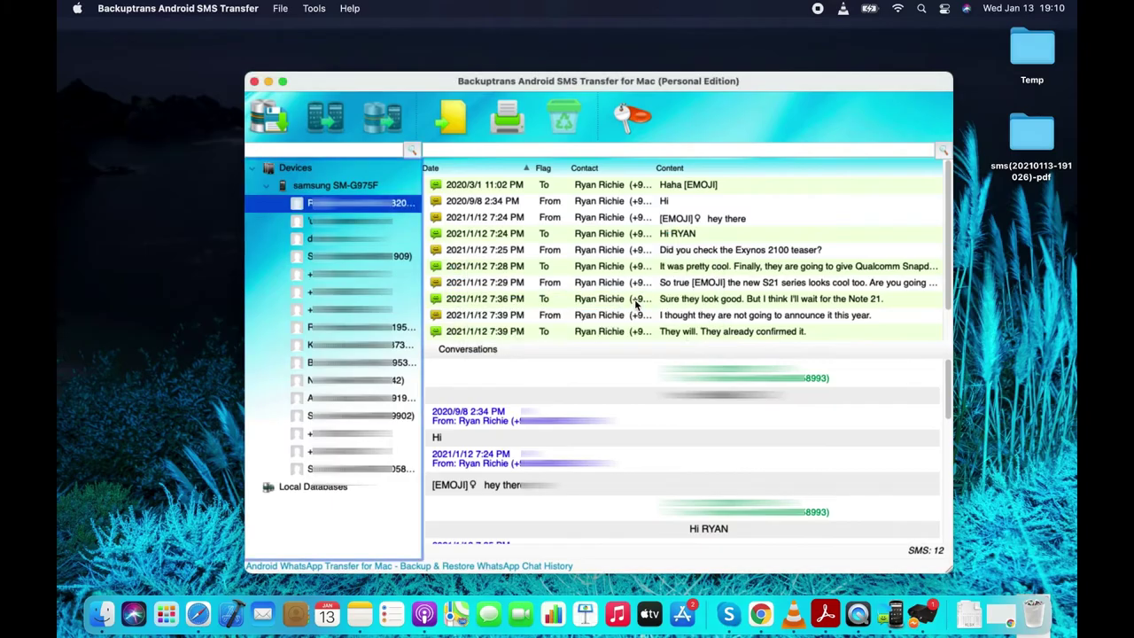
# Minimize Backuptrans, open the pdf export folder and select the conversation PDF
pyautogui.click(269, 82)
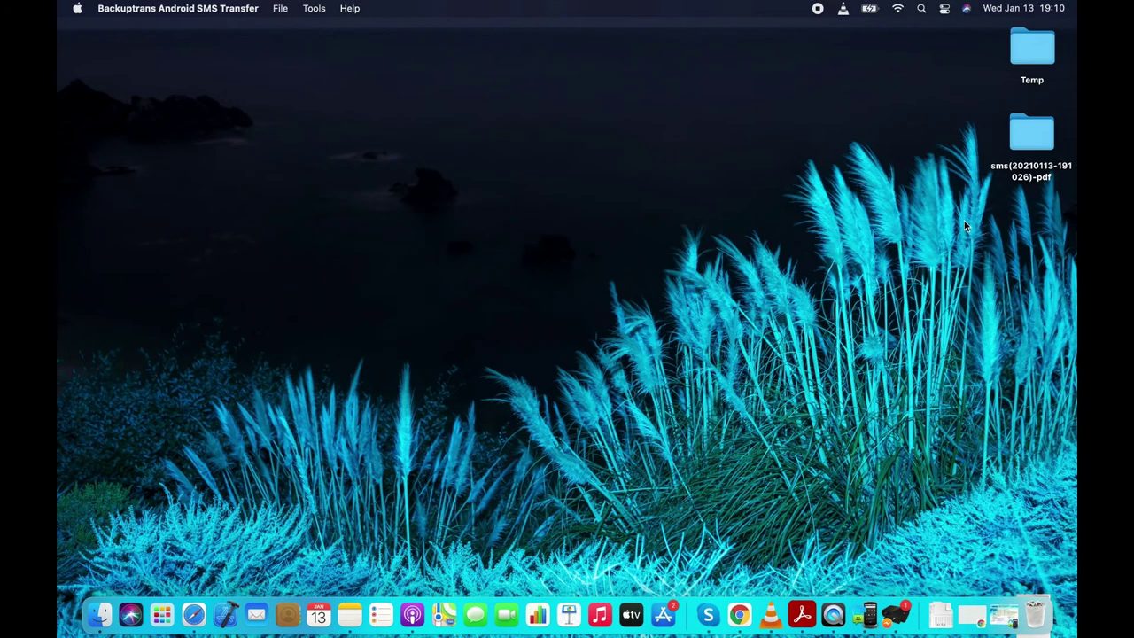
pyautogui.doubleClick(1032, 137)
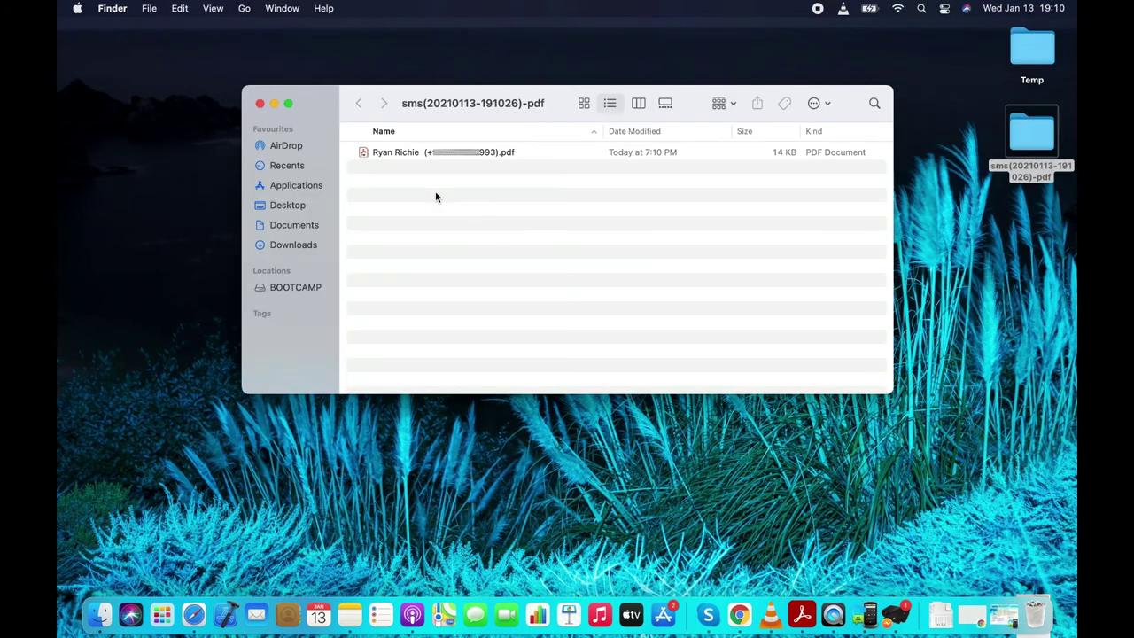
pyautogui.click(486, 153)
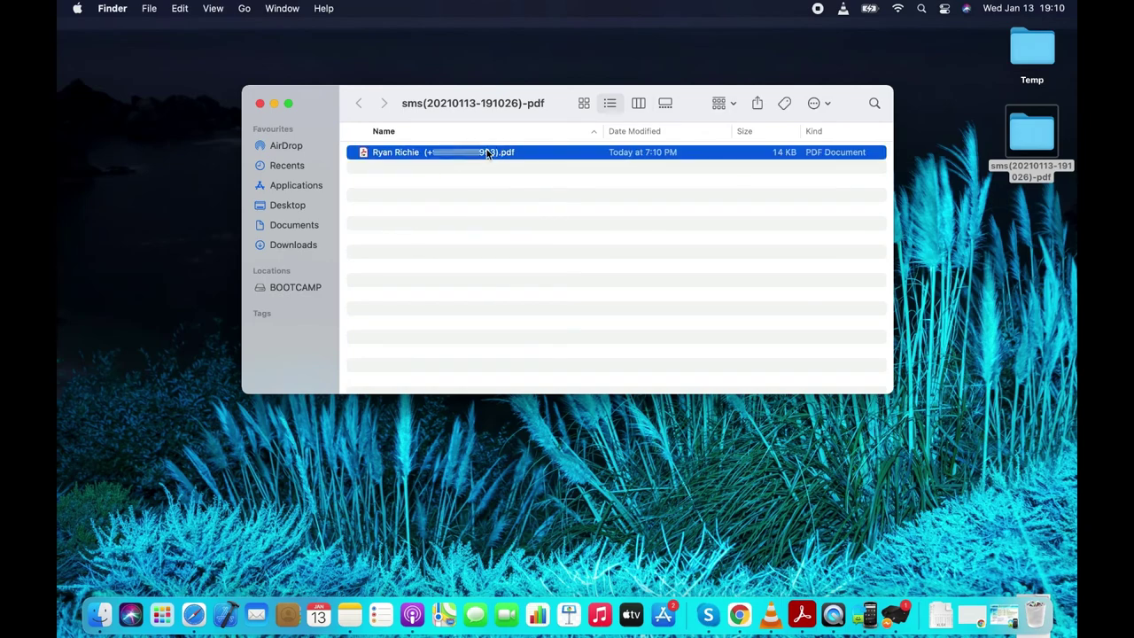
# Open the conversation PDF in Acrobat Reader and maximize its window
pyautogui.doubleClick(487, 152)
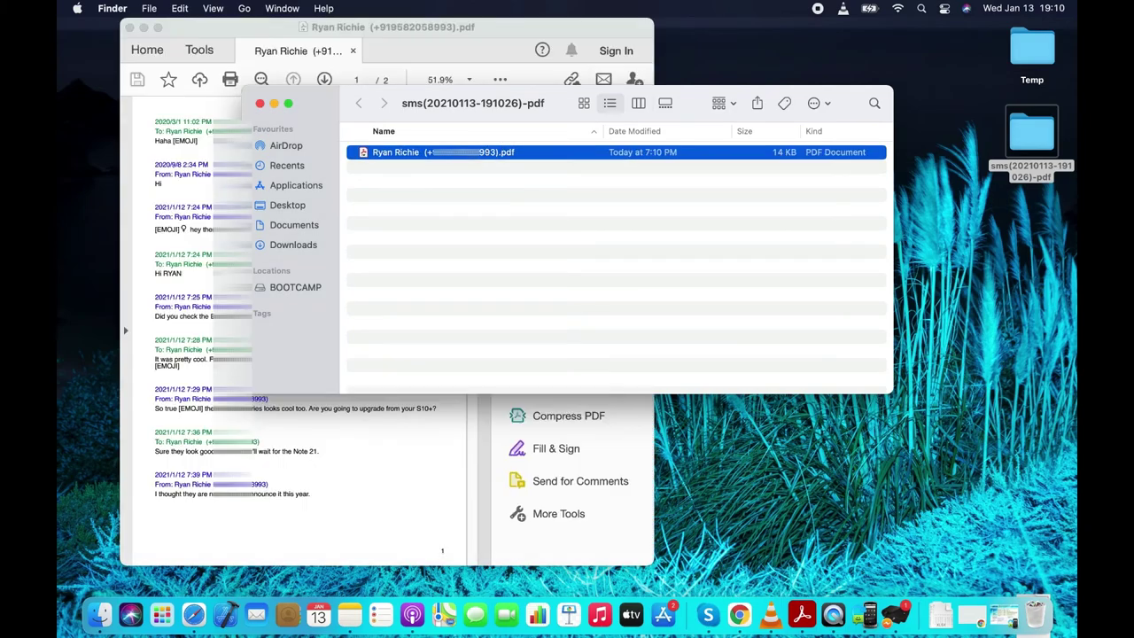
pyautogui.click(158, 29)
pyautogui.moveTo(896, 168); pyautogui.dragTo(894, 317)
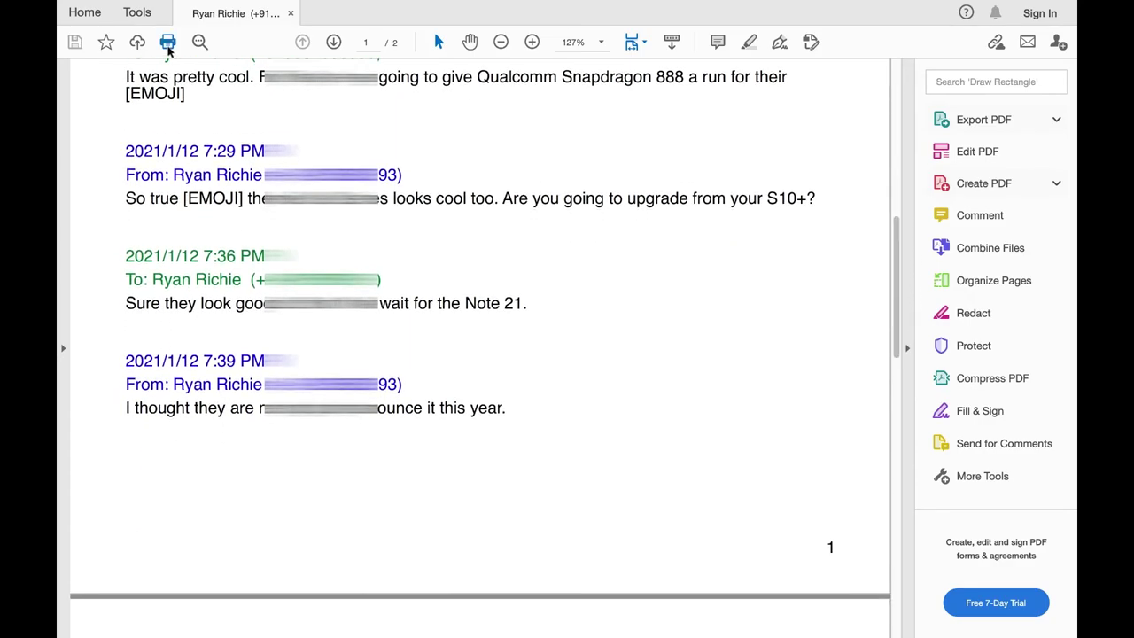
# Print the transcript in colour, grayscale unchecked, on the HP Deskjet 3540 series
pyautogui.click(168, 45)
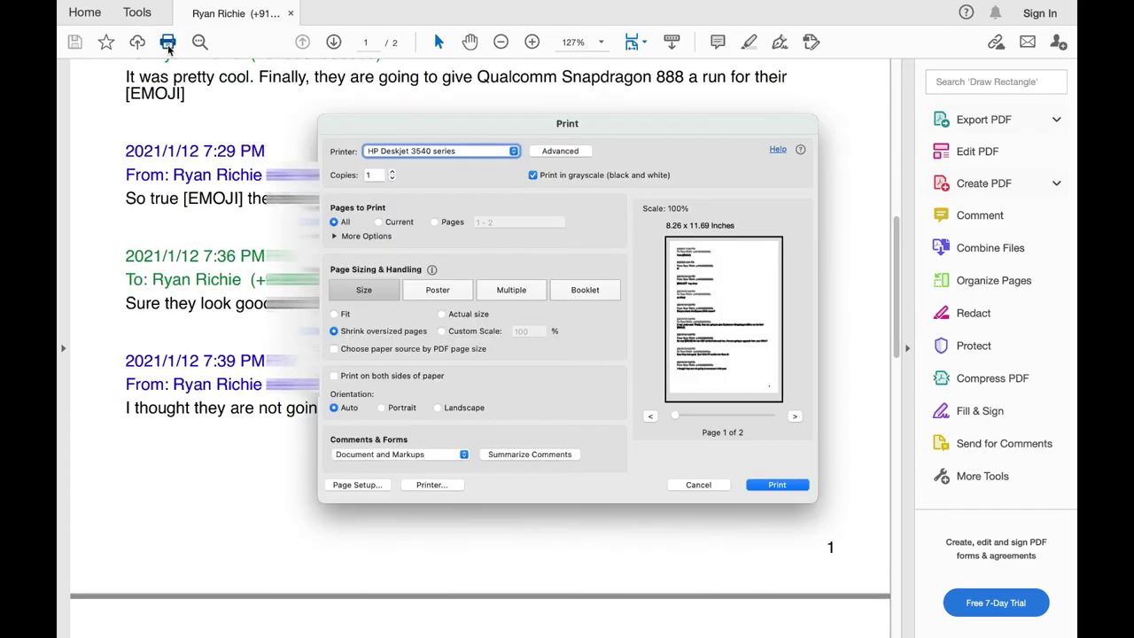
pyautogui.click(767, 484)
pyautogui.click(533, 174)
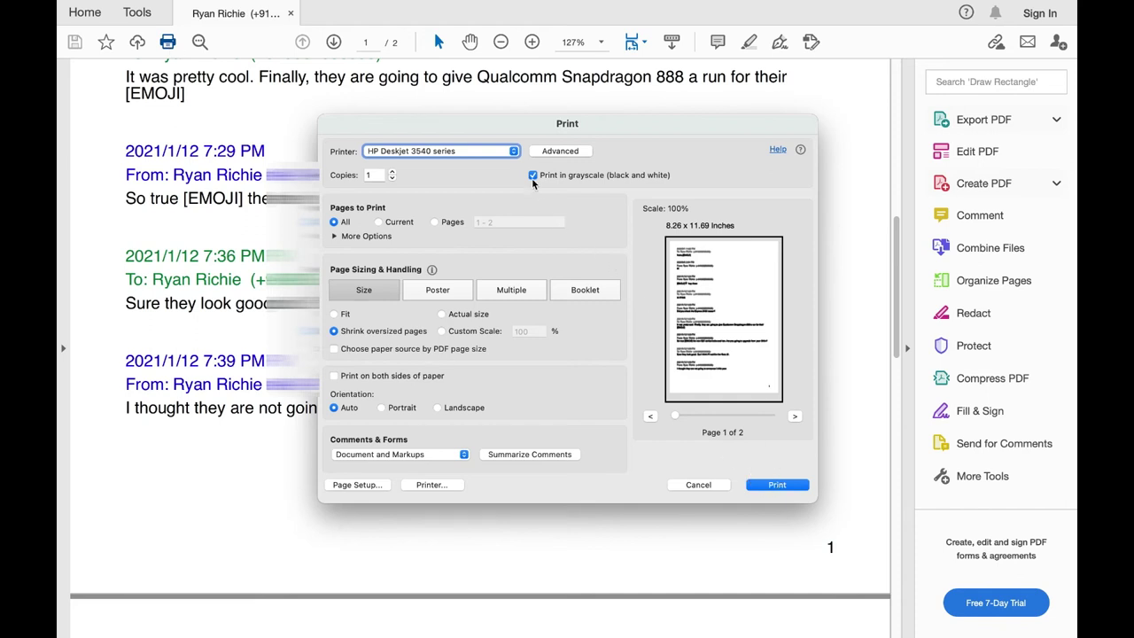
pyautogui.click(776, 487)
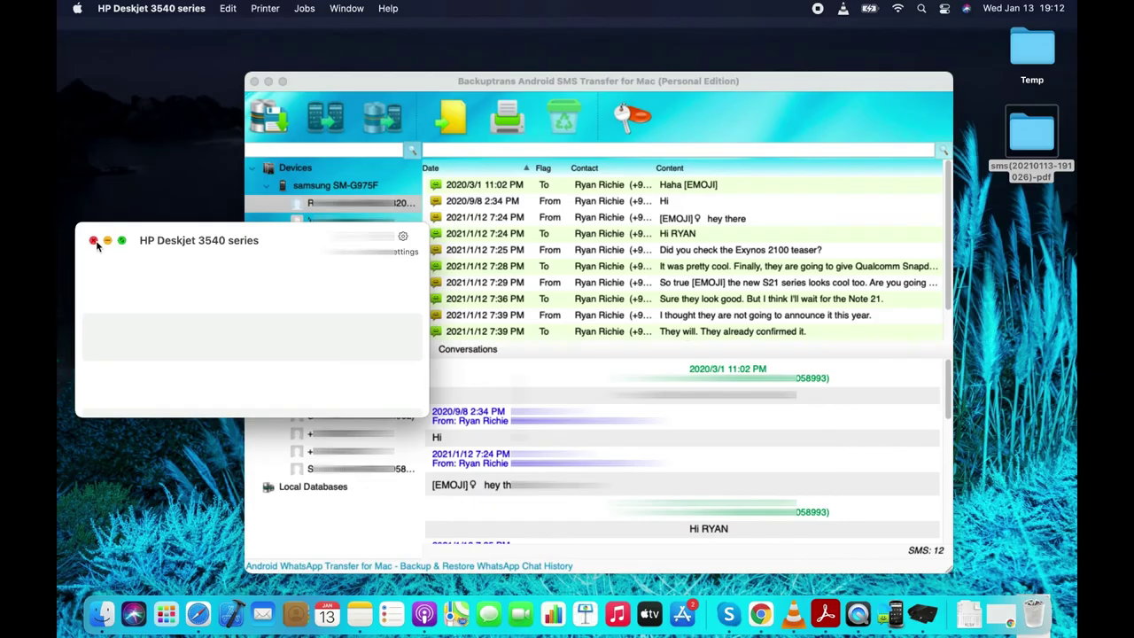
# Close the print queue and export the messages as HTML Files(*.html) to the Desktop
pyautogui.click(94, 241)
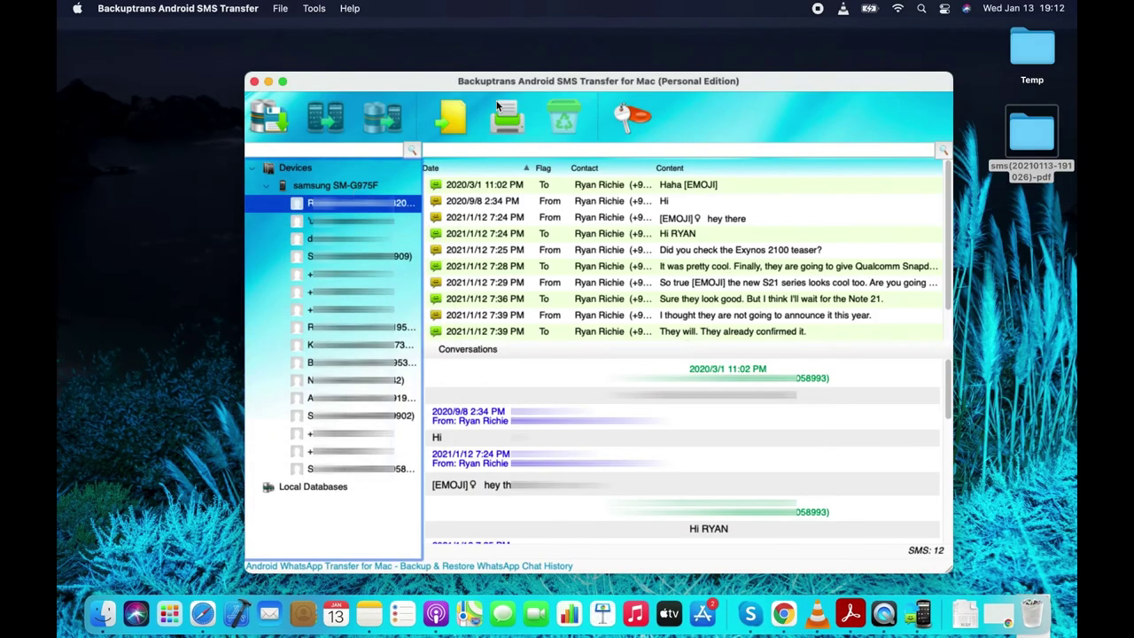
pyautogui.click(452, 122)
pyautogui.click(549, 206)
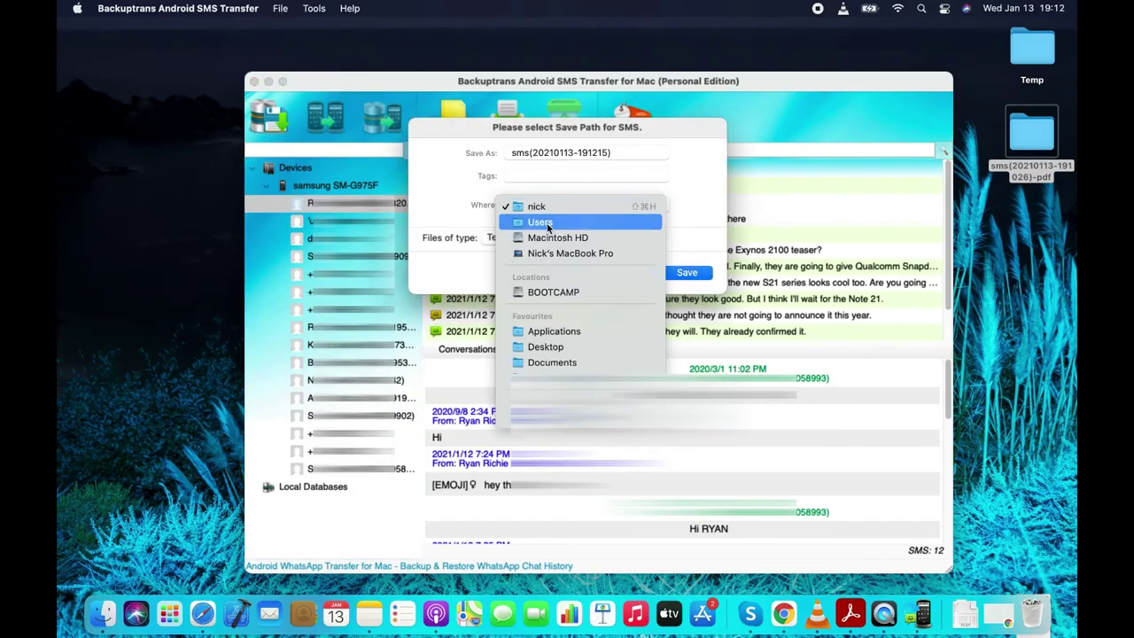
pyautogui.click(545, 353)
pyautogui.click(510, 237)
pyautogui.click(531, 298)
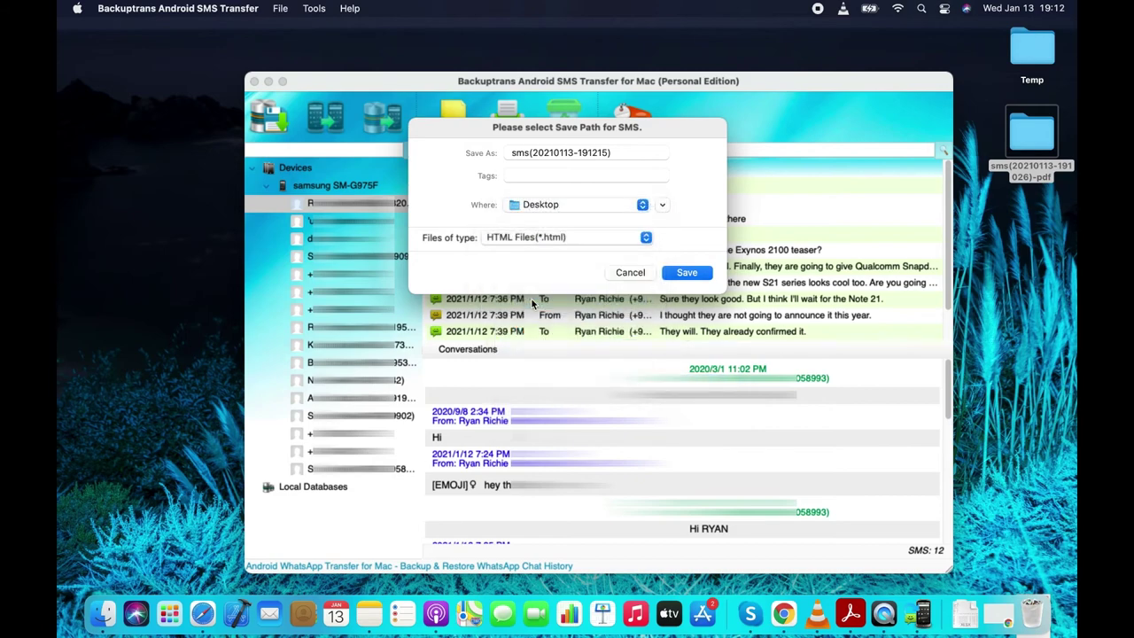
pyautogui.click(688, 275)
pyautogui.click(628, 303)
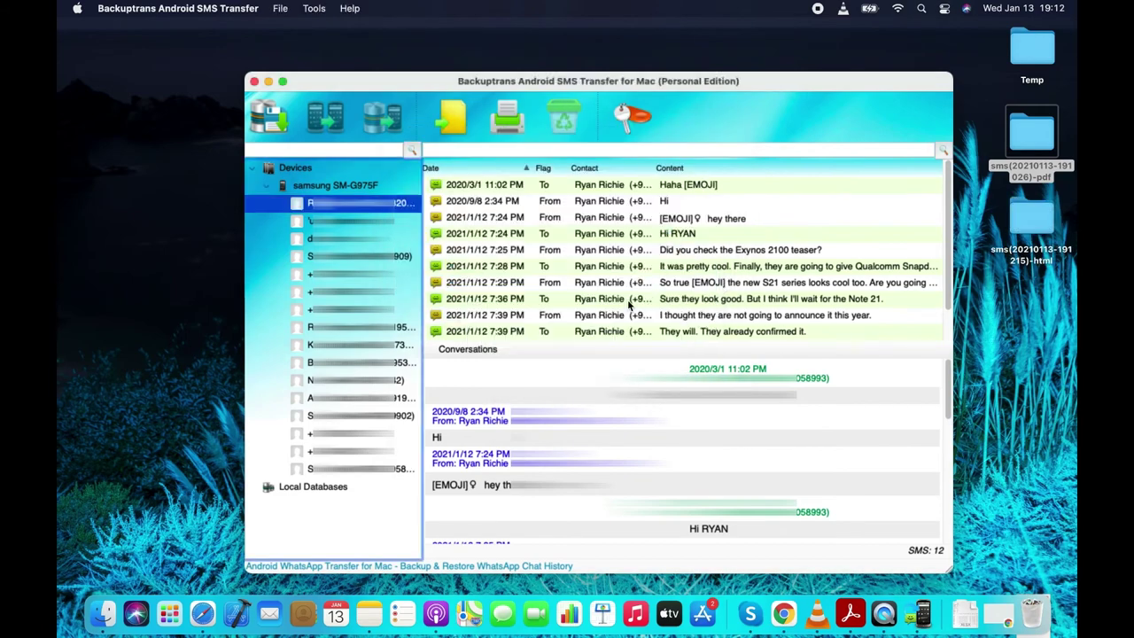
pyautogui.click(254, 80)
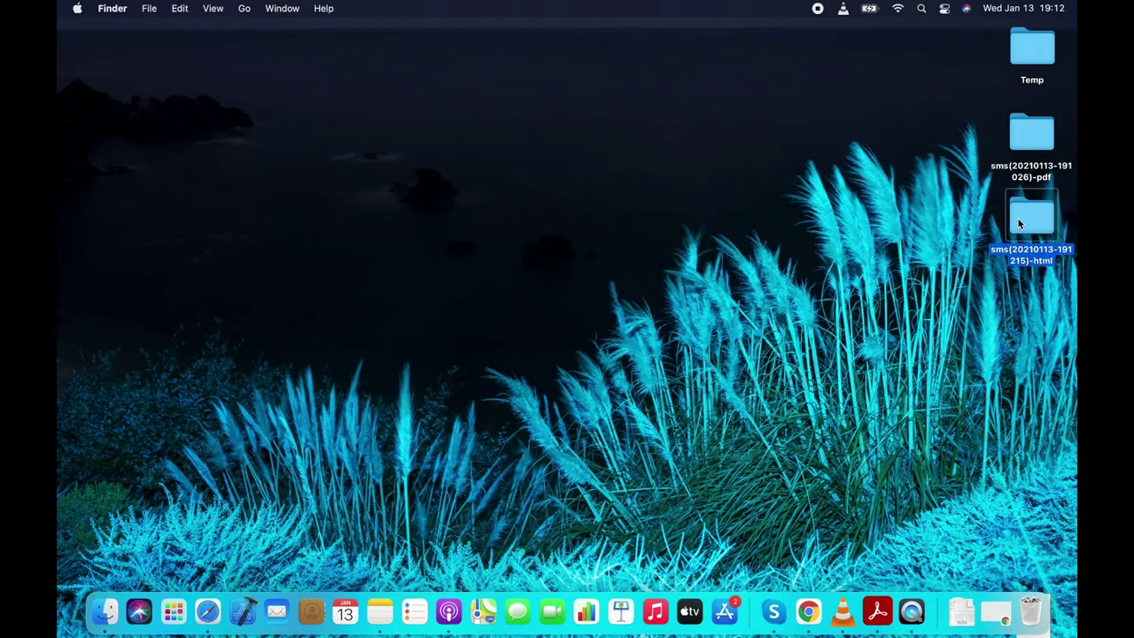
# Open the exported HTML conversation in Safari and scroll through it
pyautogui.doubleClick(1018, 219)
pyautogui.doubleClick(485, 165)
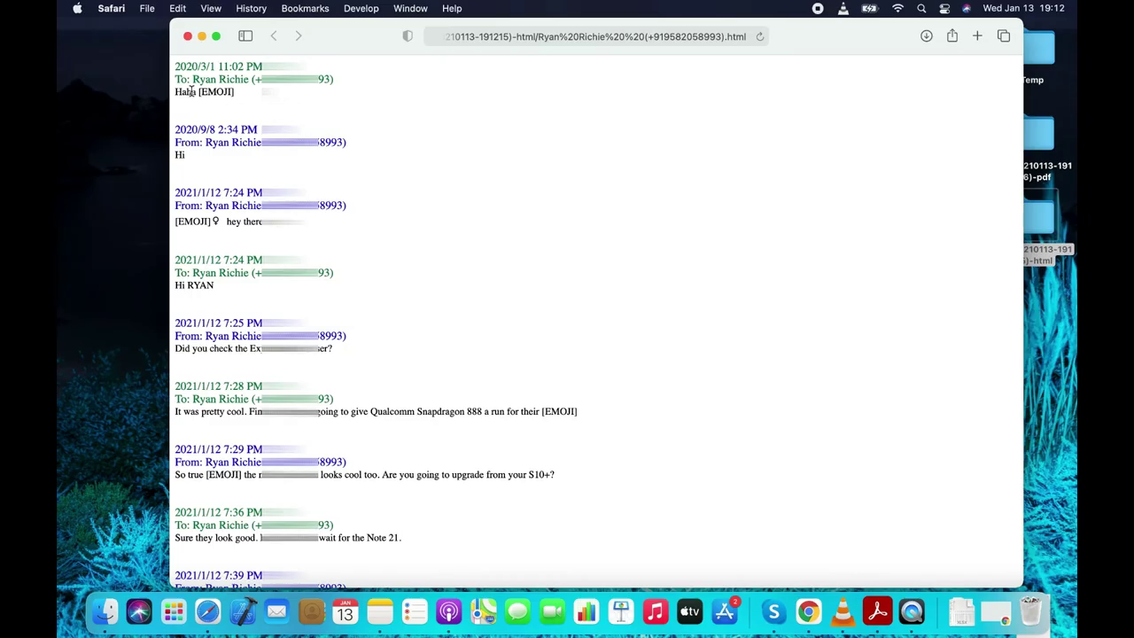
pyautogui.scroll(-2, 256, 235)
pyautogui.scroll(-2, 256, 235)
pyautogui.scroll(-2, 256, 235)
pyautogui.scroll(-2, 256, 234)
pyautogui.scroll(-1, 597, 320)
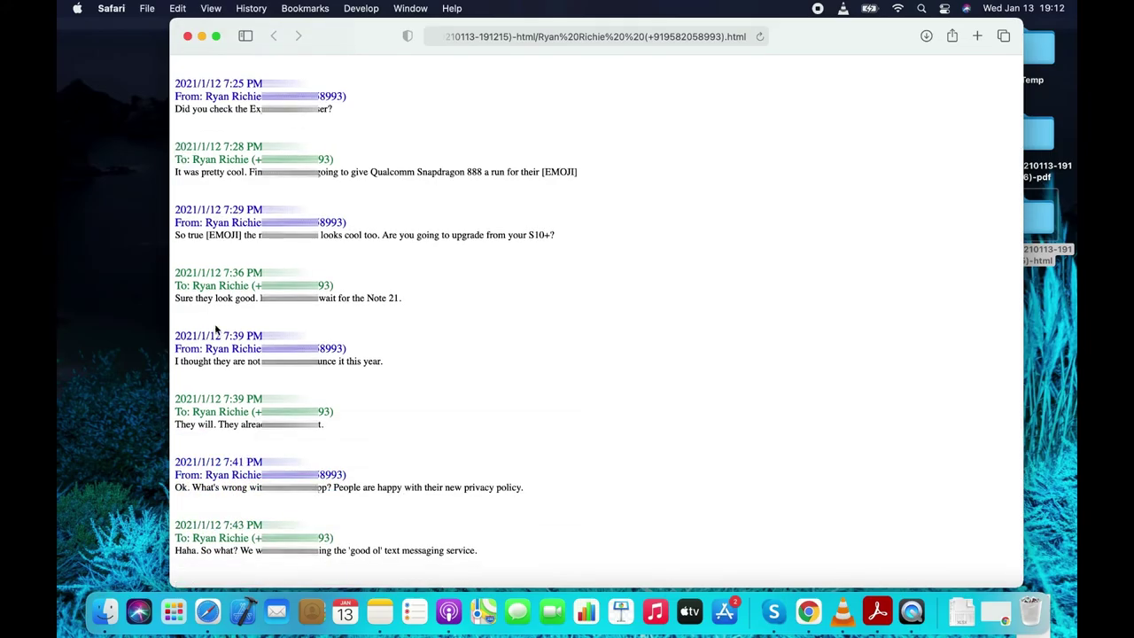
# Print the conversation page on the HP Deskjet 3540 series with A4 paper
pyautogui.click(147, 9)
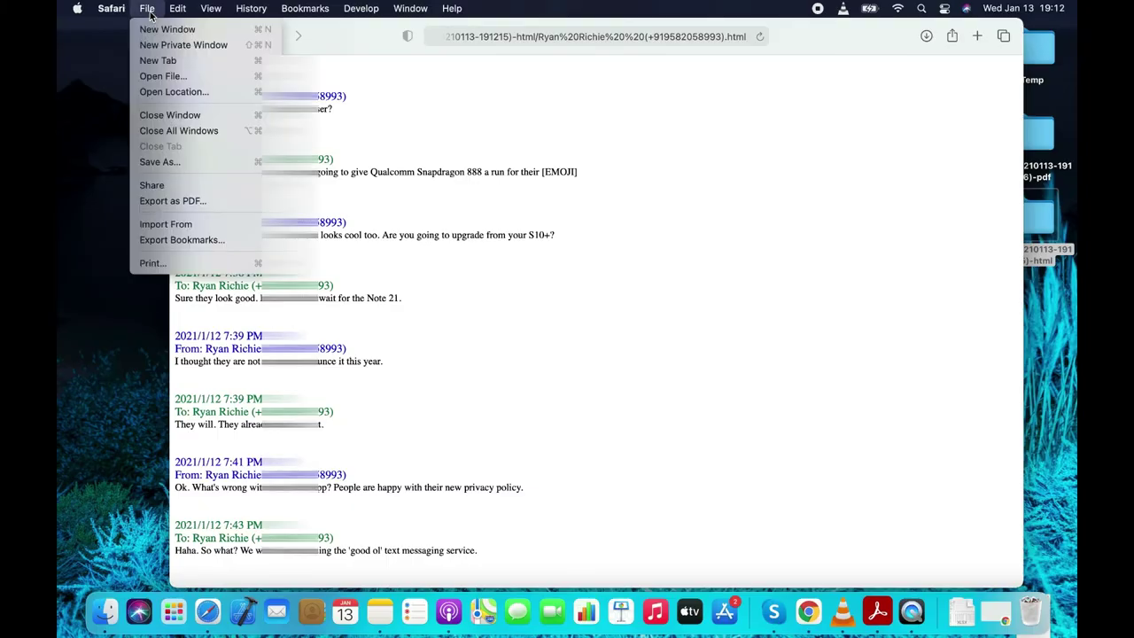
pyautogui.click(152, 263)
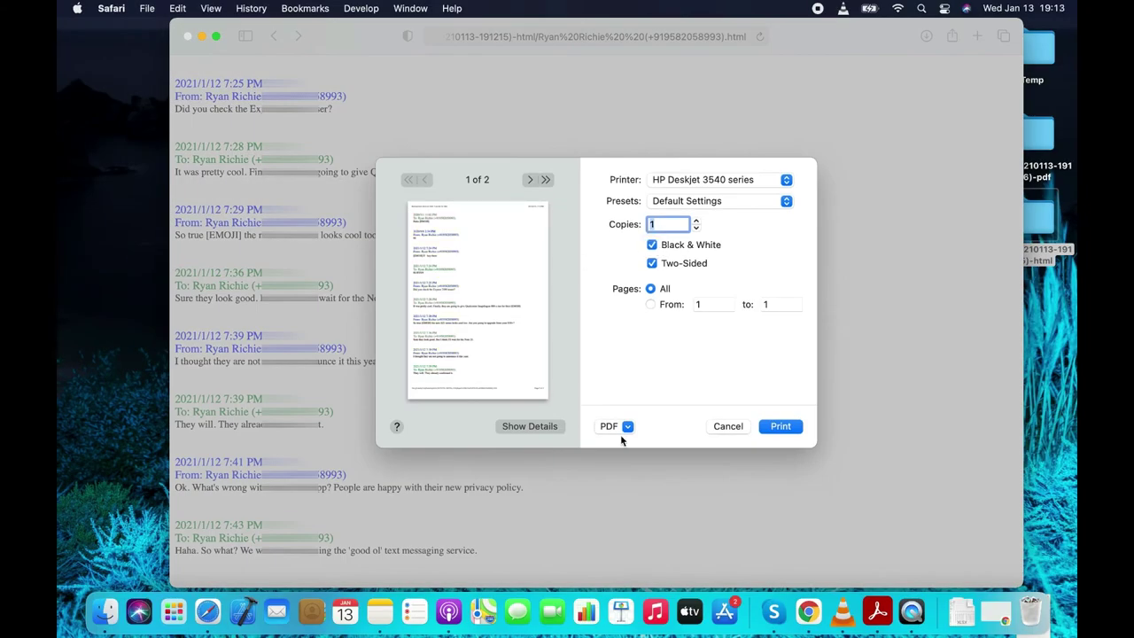
pyautogui.click(548, 427)
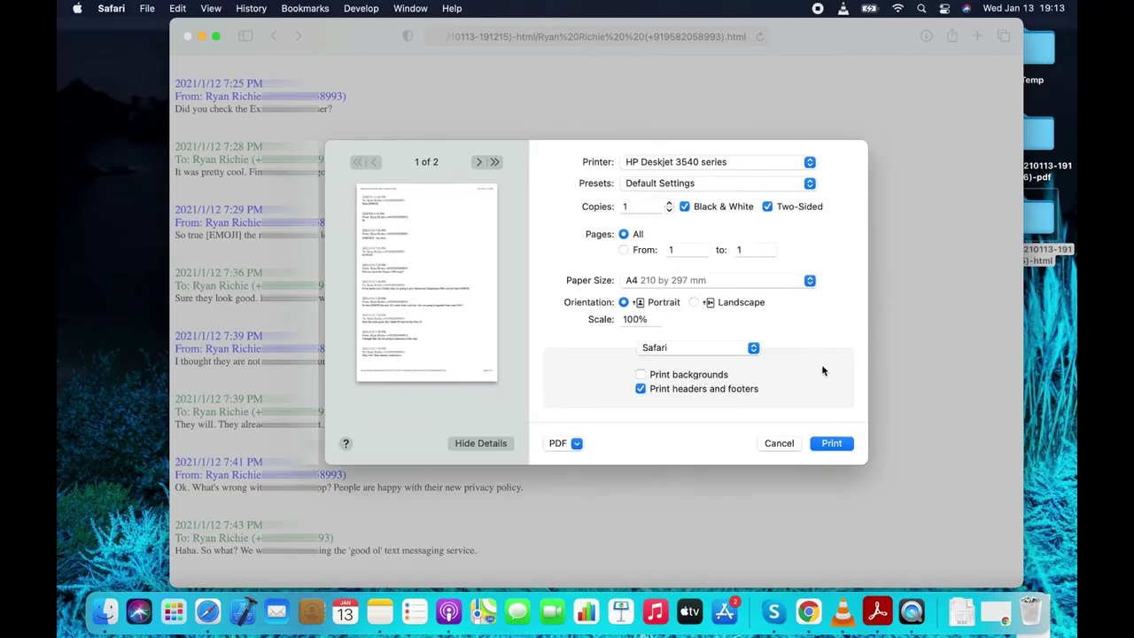
pyautogui.click(779, 281)
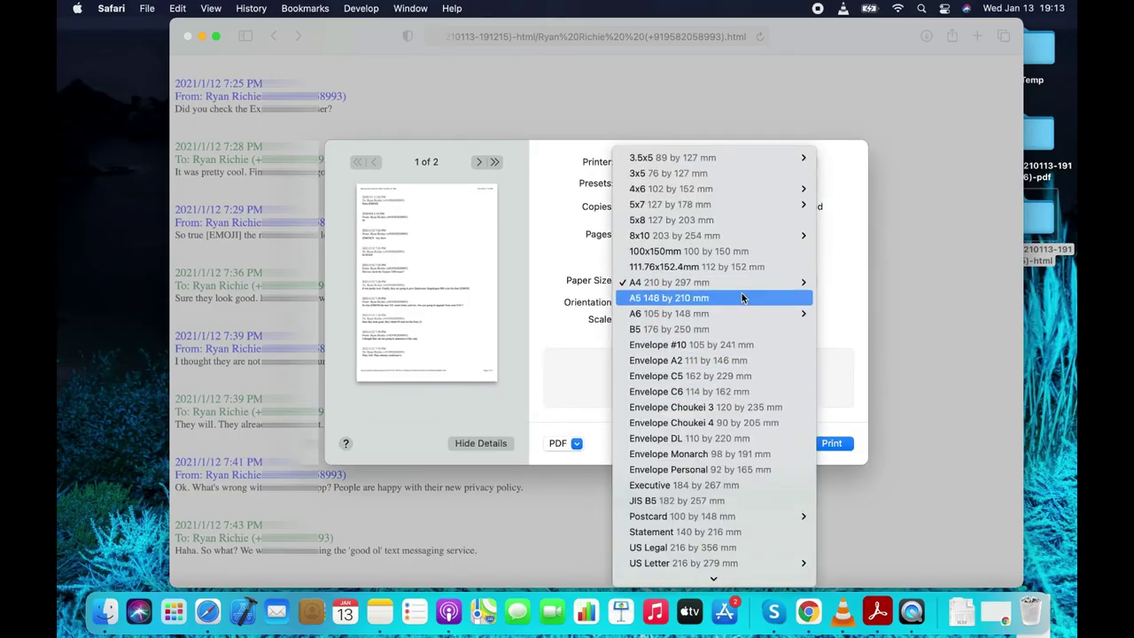
pyautogui.click(839, 417)
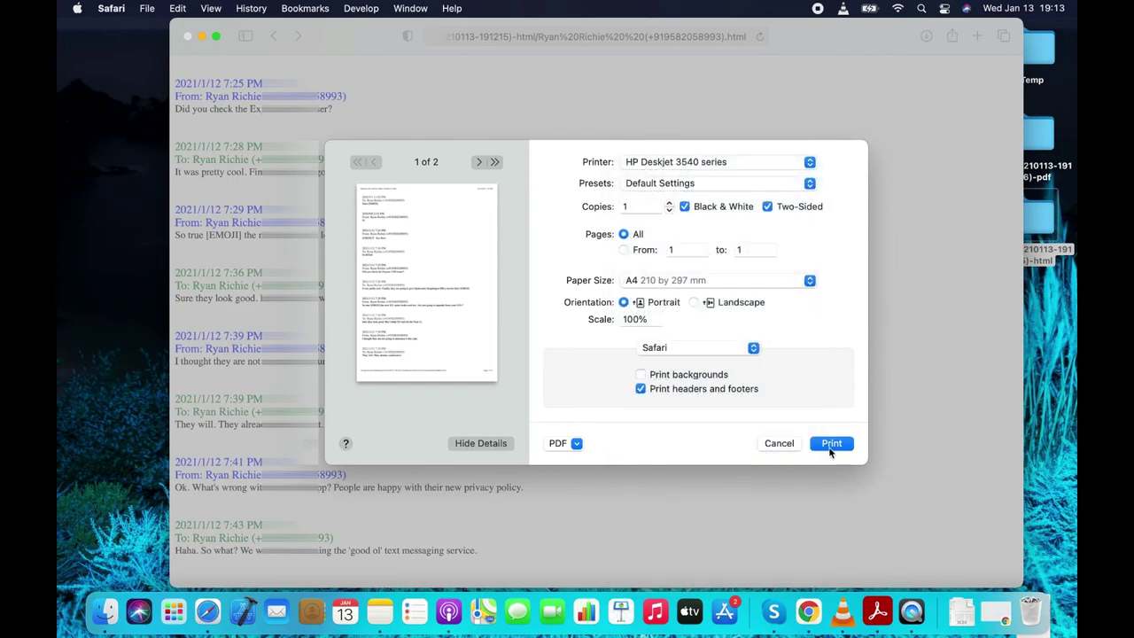
pyautogui.click(829, 447)
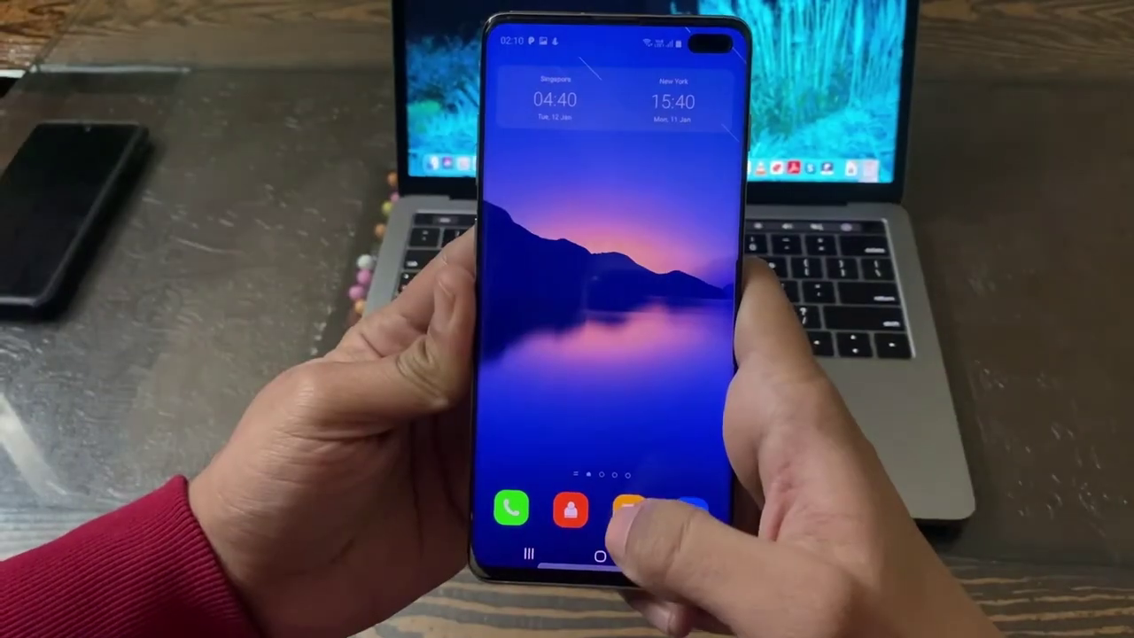
# Open Samsung Messages and the most recent conversation thread
pyautogui.click(627, 507)
pyautogui.click(638, 406)
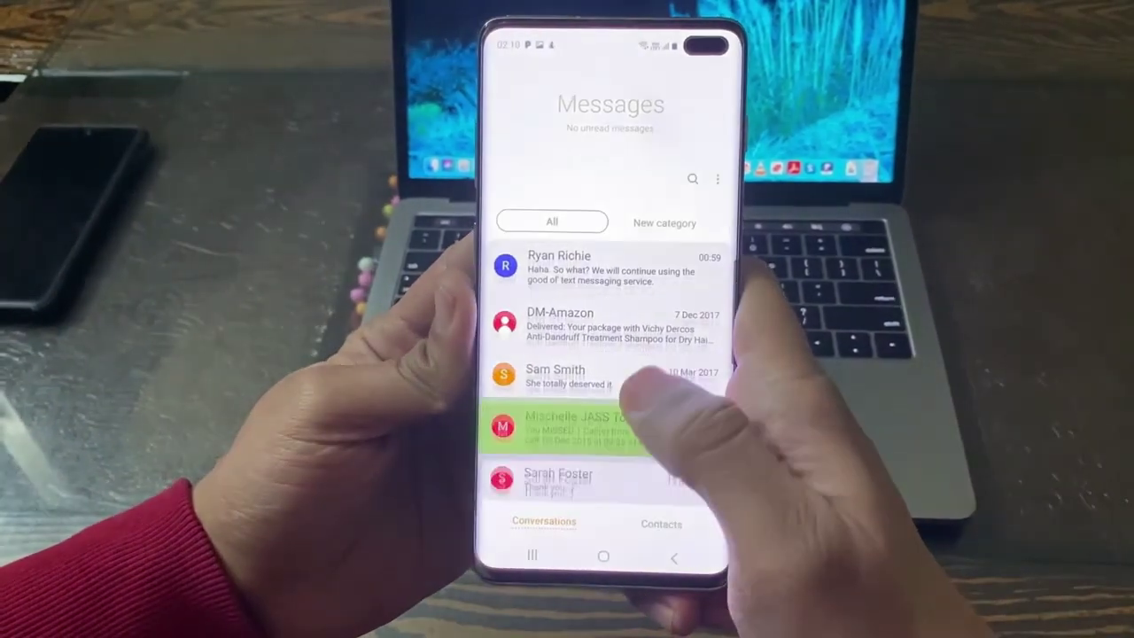
pyautogui.scroll(-3, 611, 372)
pyautogui.scroll(-3, 611, 372)
pyautogui.scroll(5, 611, 372)
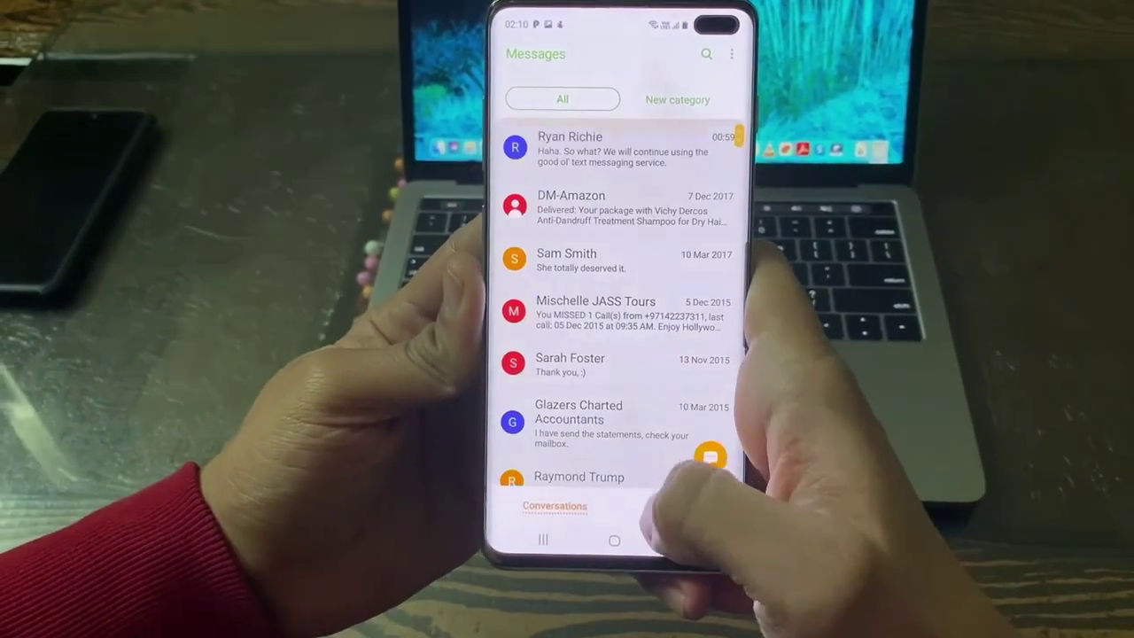
pyautogui.click(619, 149)
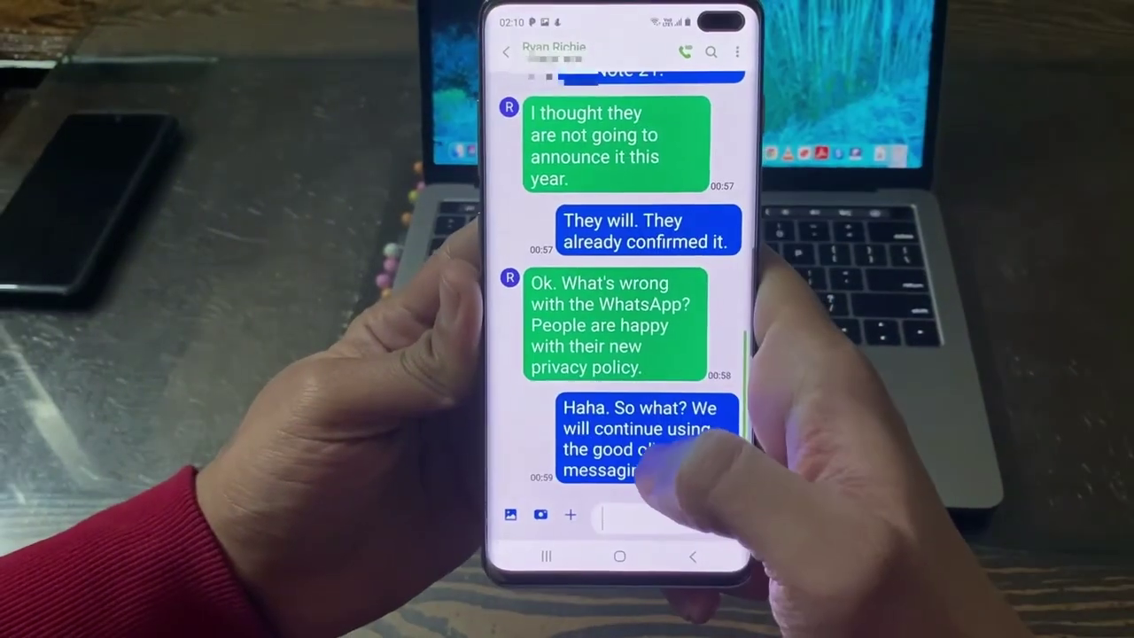
# Scroll up to the Exynos and Snapdragon messages, screenshot them, and go back
pyautogui.scroll(2, 650, 469)
pyautogui.scroll(1, 629, 403)
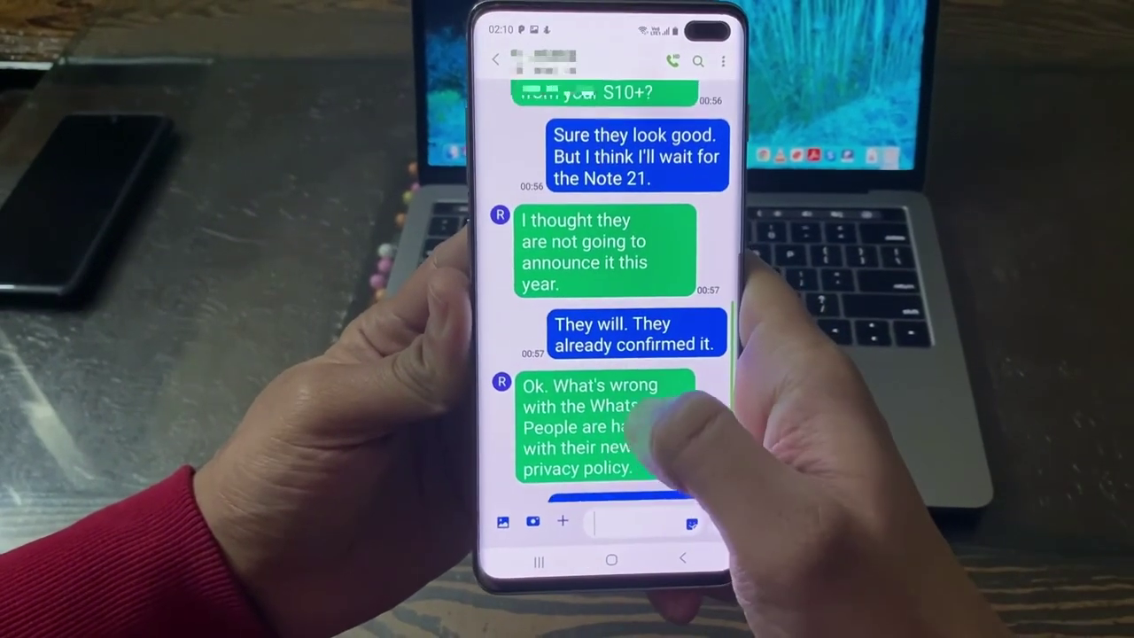
pyautogui.scroll(3, 638, 389)
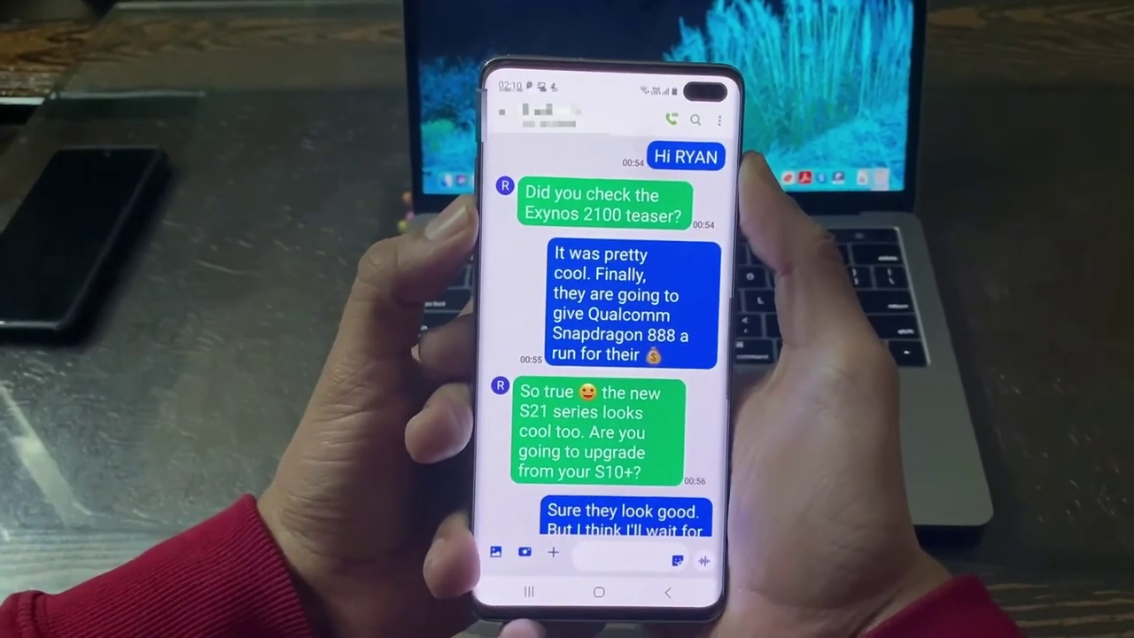
pyautogui.press('Print')
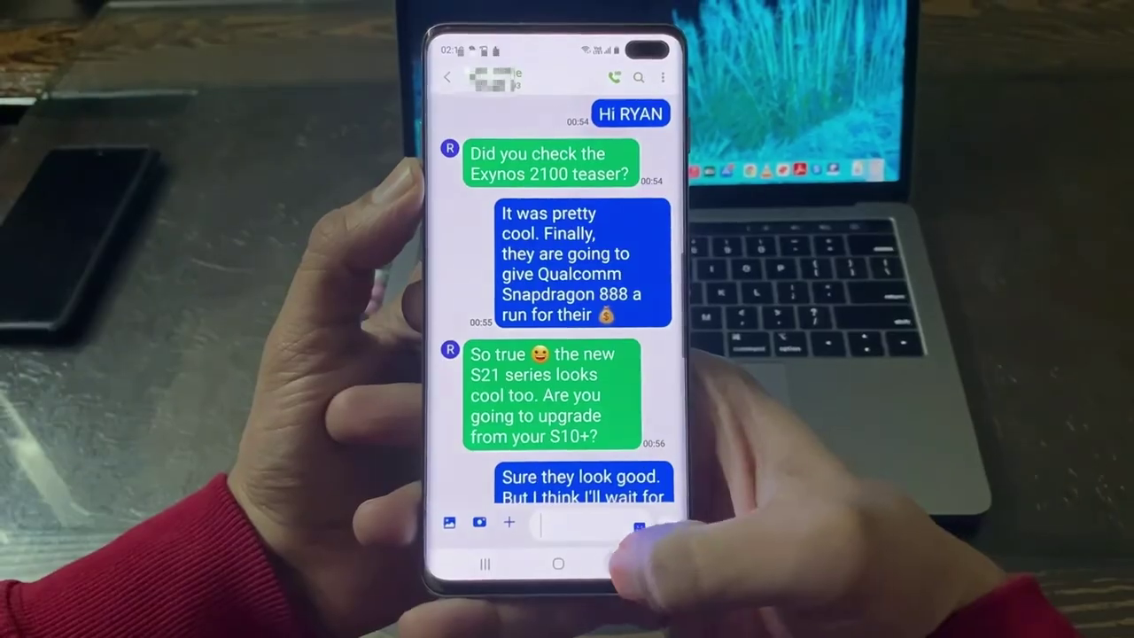
pyautogui.click(635, 551)
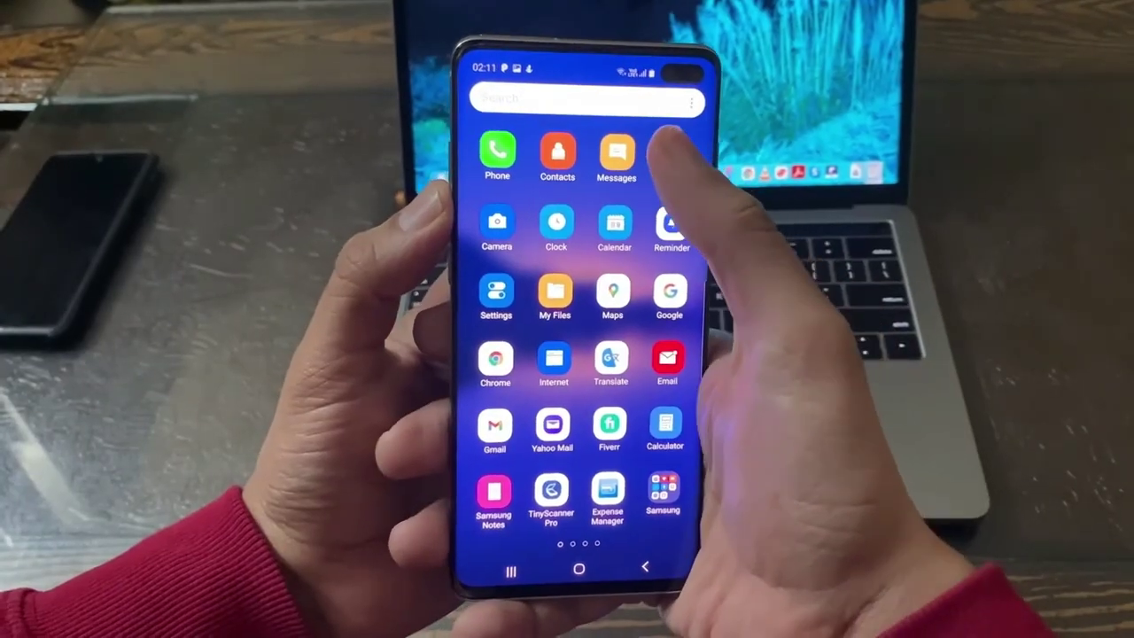
# Open the chat screenshot from Screenshots and show its full print settings and colour choices
pyautogui.click(655, 156)
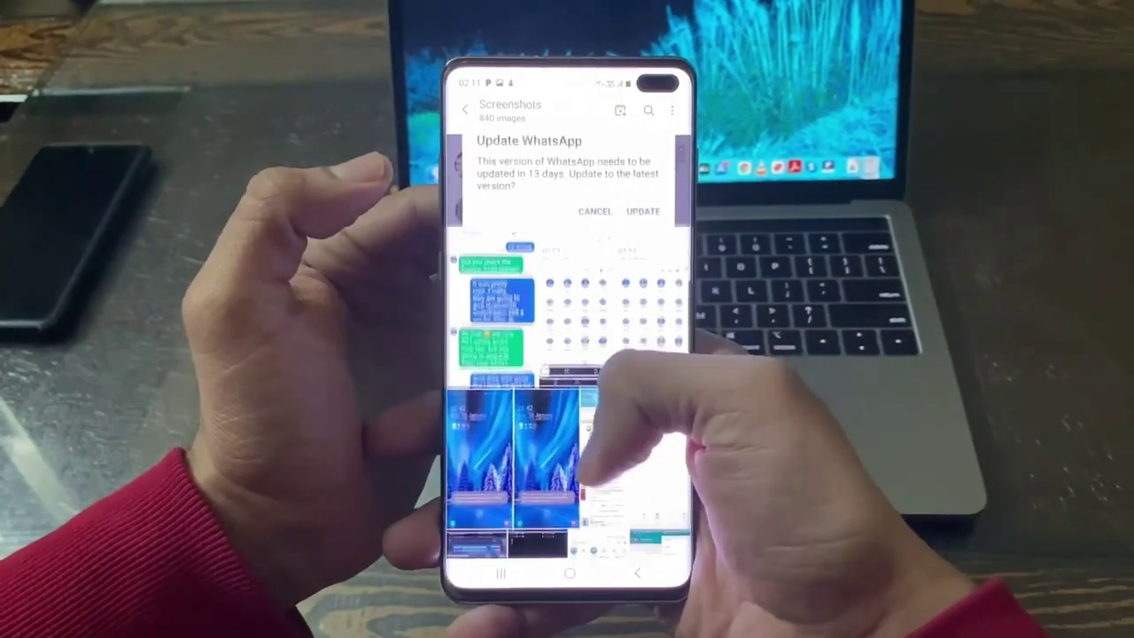
pyautogui.click(608, 218)
pyautogui.click(491, 212)
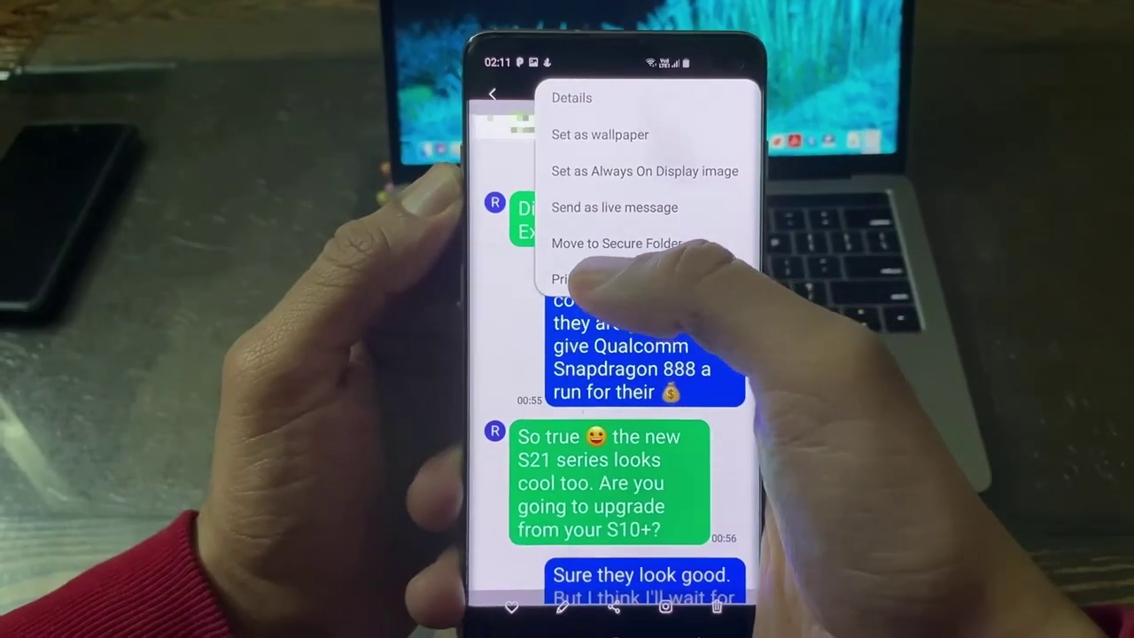
pyautogui.click(567, 279)
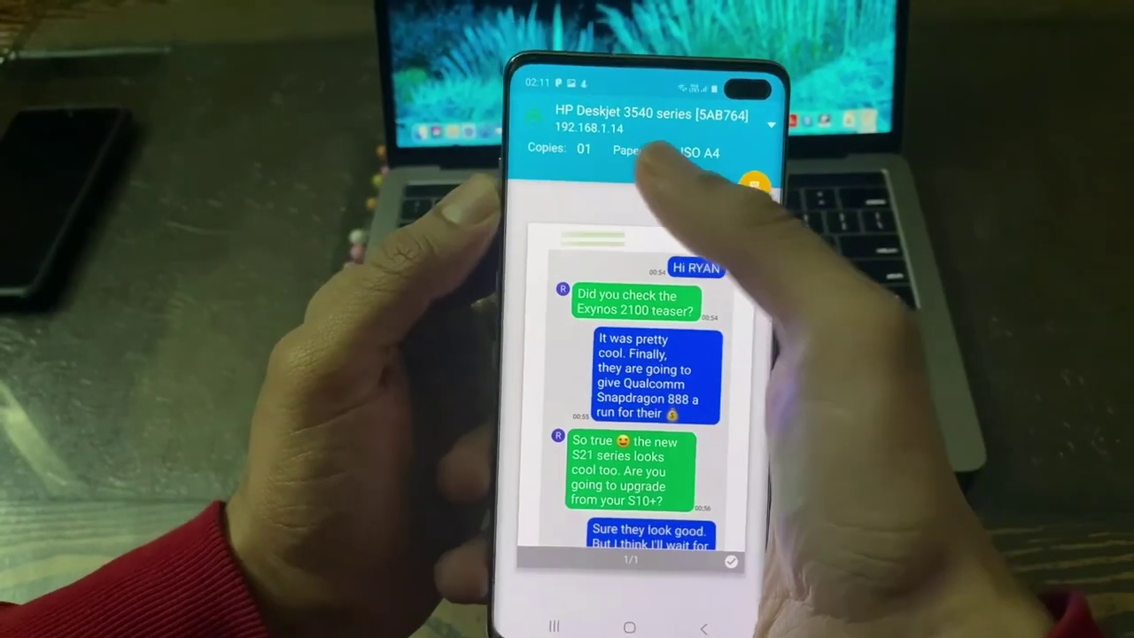
pyautogui.click(610, 145)
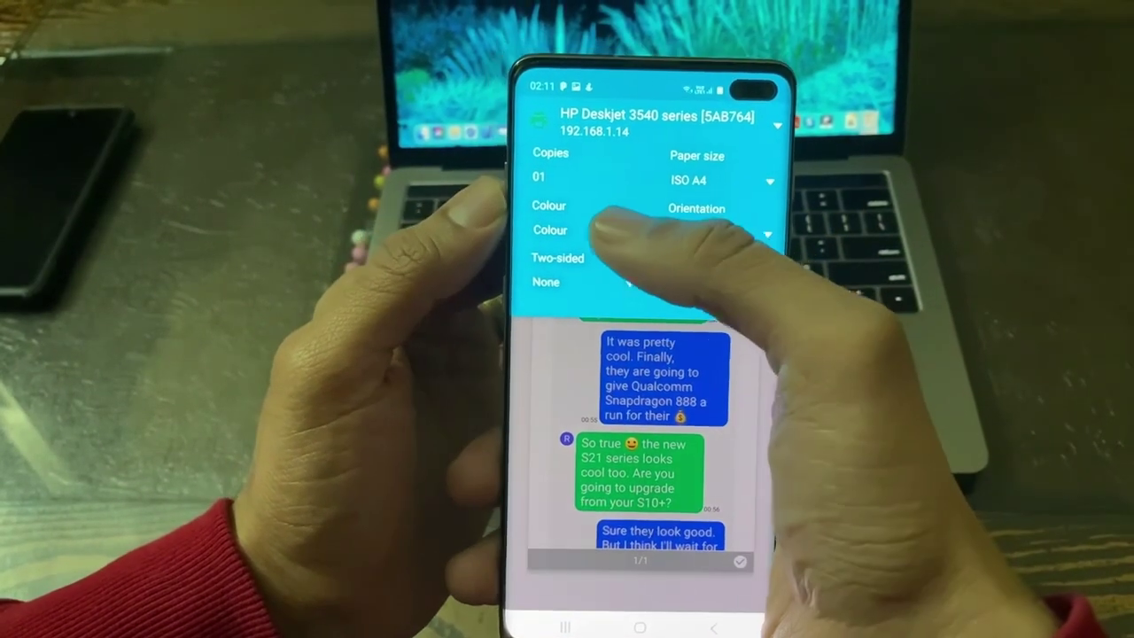
pyautogui.click(585, 215)
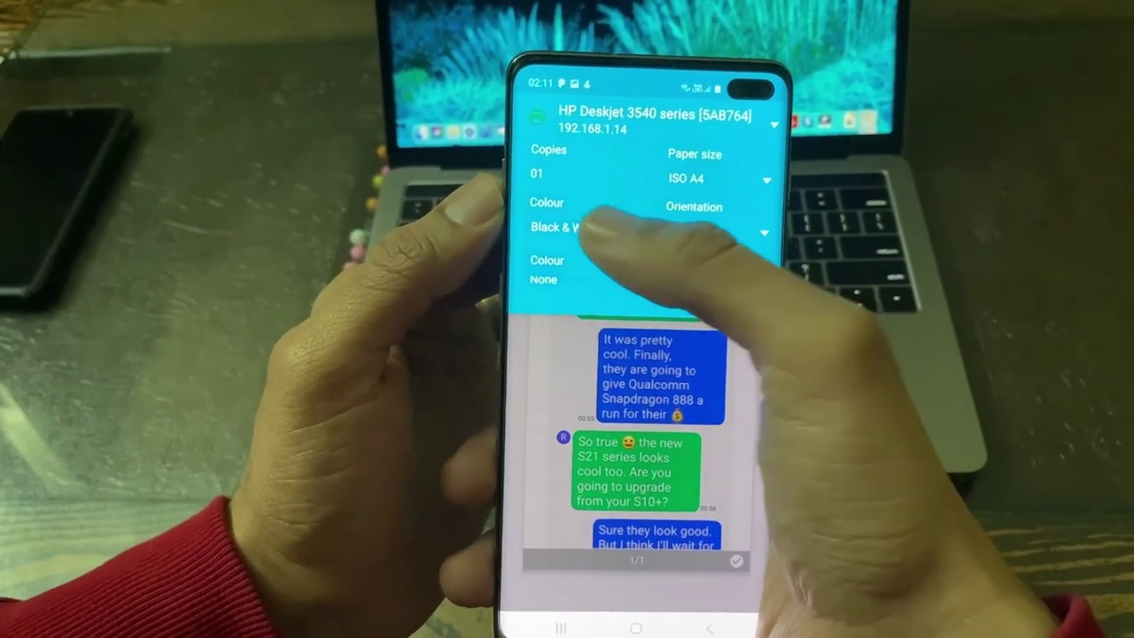